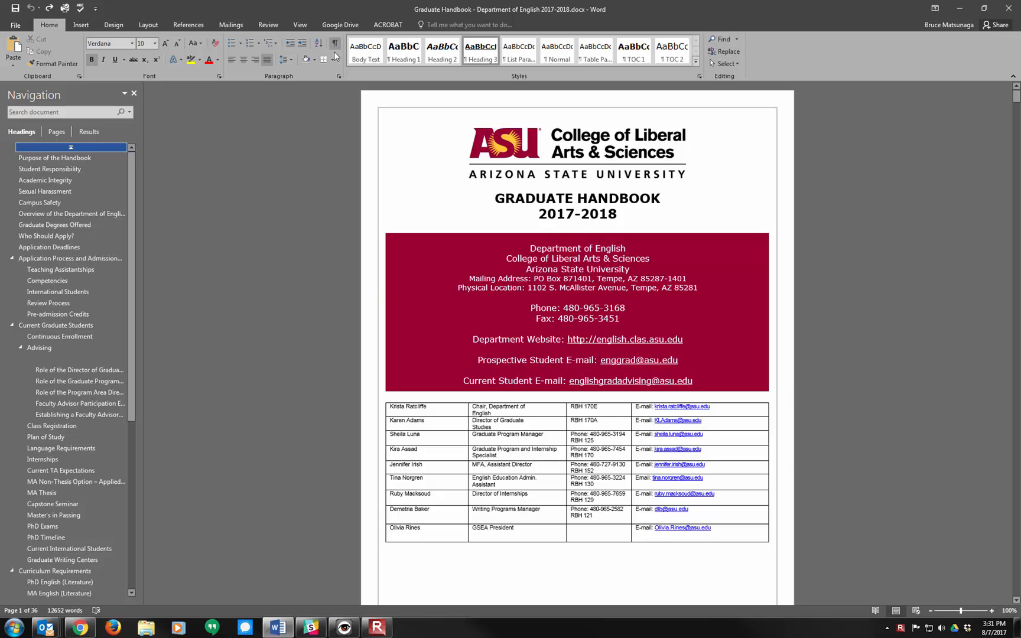
Step: Show the paragraph marks and other hidden formatting symbols throughout the handbook
left_click(335, 44)
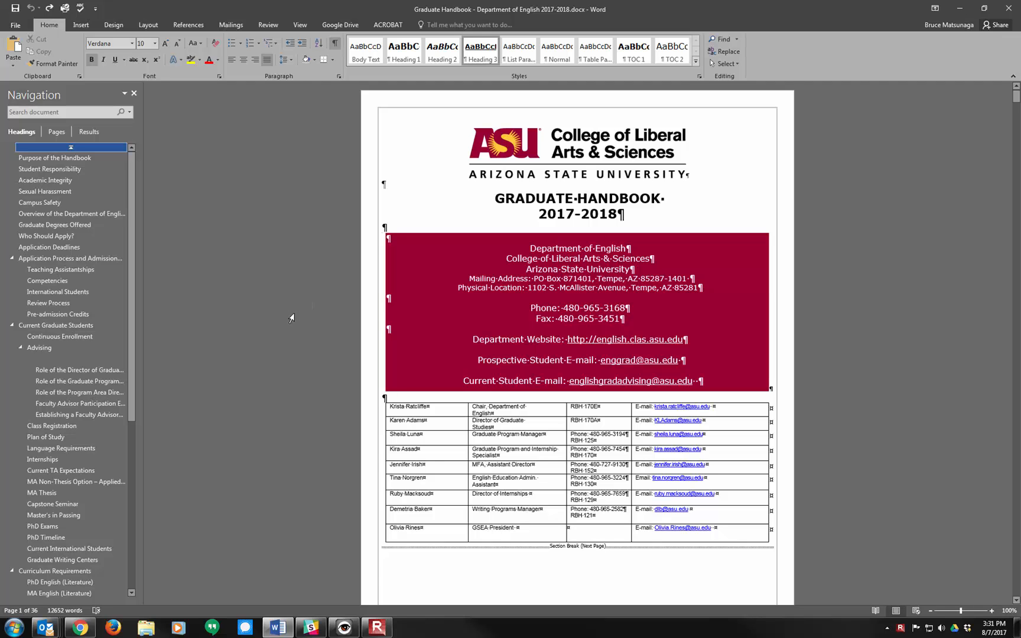
scroll(283, 313, "down", 5)
scroll(266, 322, "down", 4)
scroll(176, 351, "down", 3)
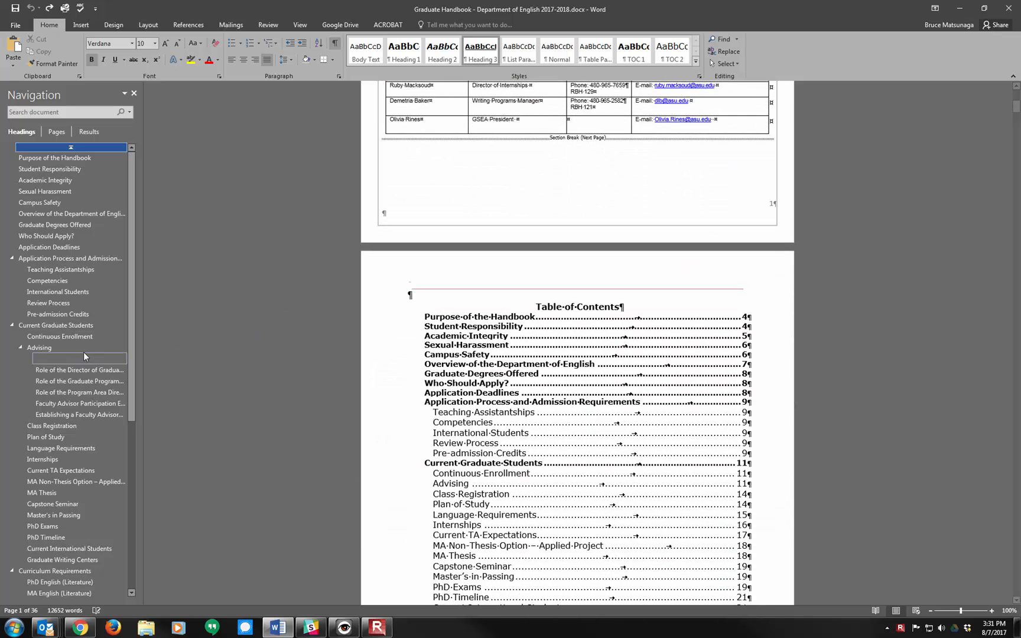
Step: Apply the Normal style to the empty heading paragraph directly under the Advising heading
left_click(51, 359)
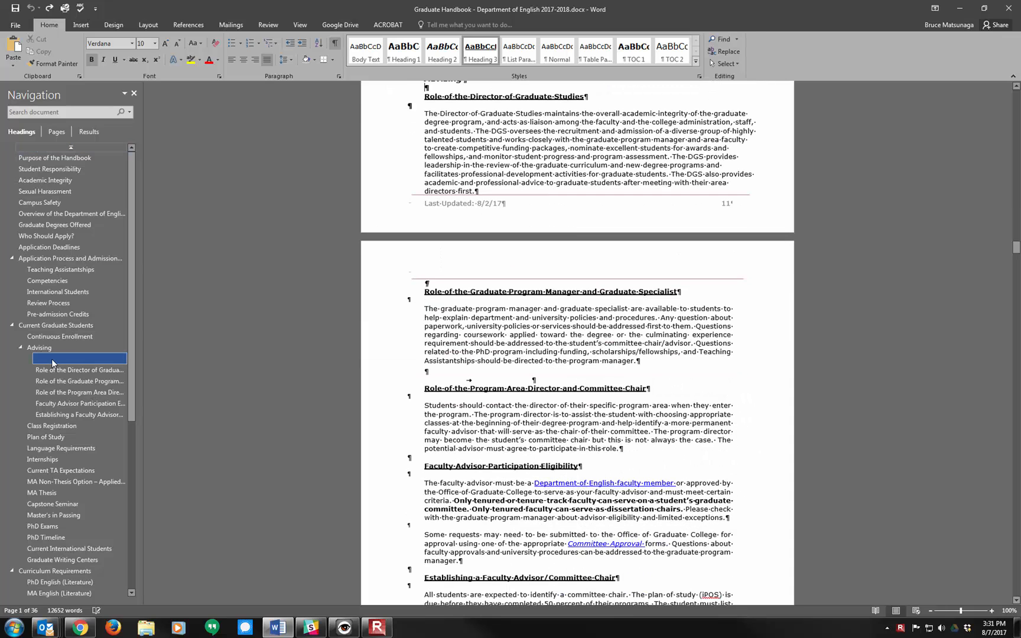
scroll(260, 334, "up", 8)
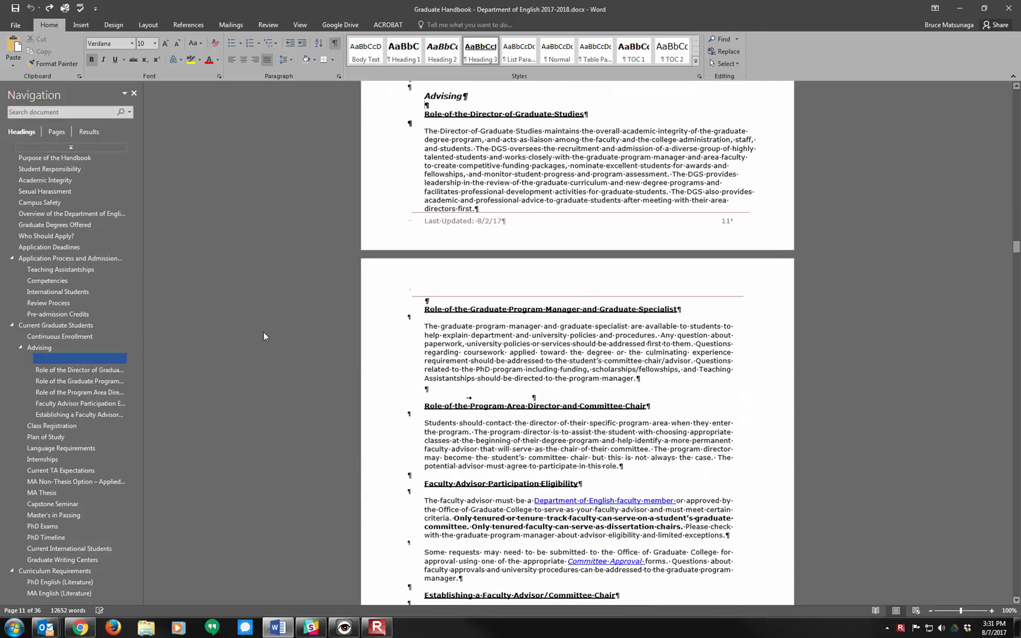
scroll(256, 338, "up", 1)
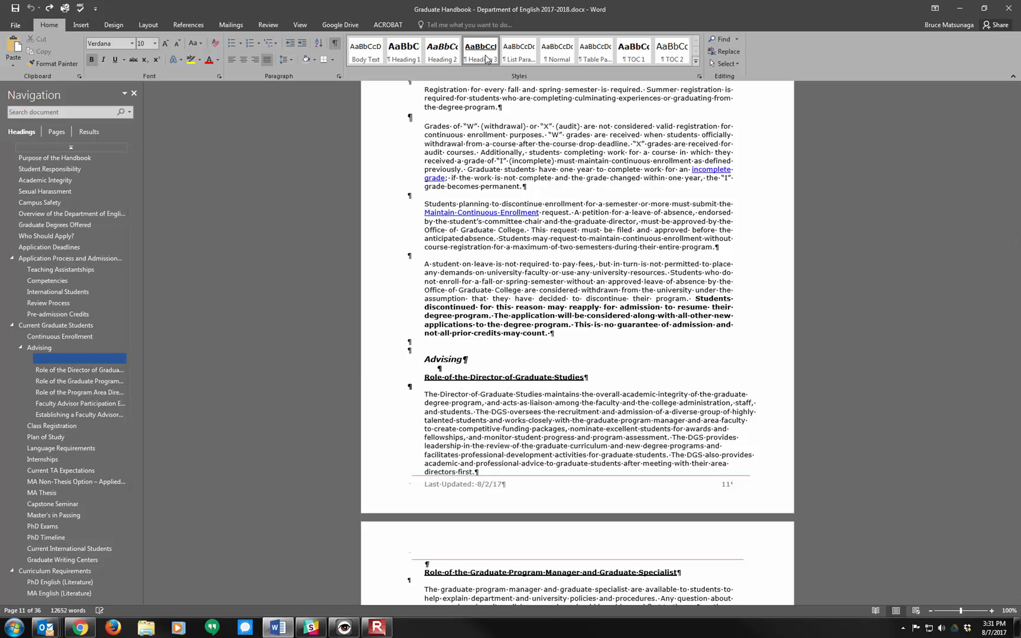
left_click(557, 57)
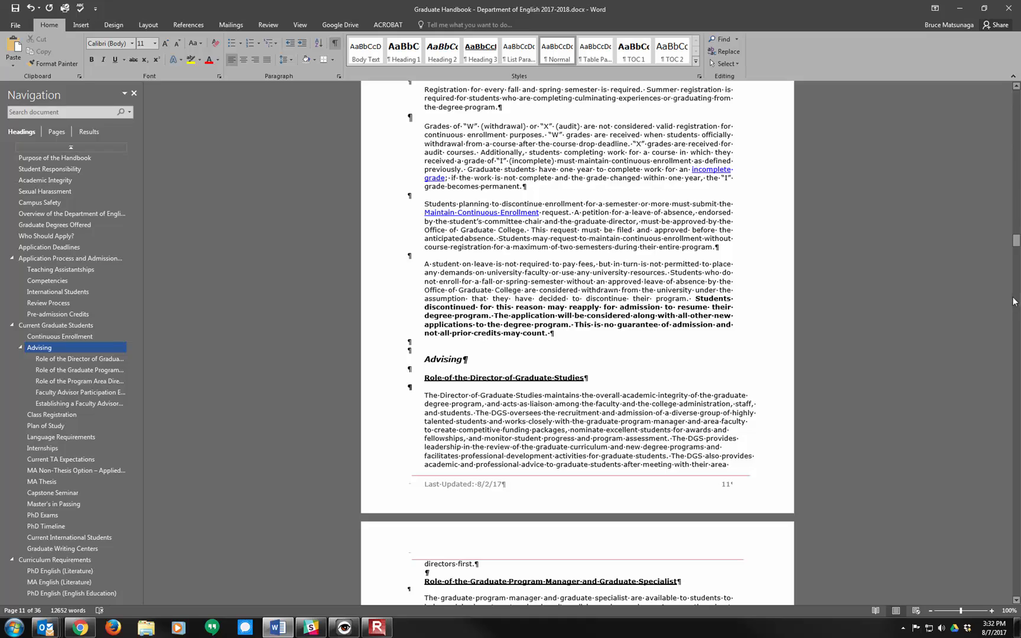
Step: Delete the run of empty paragraphs above the Class Registration heading
left_click_drag(1016, 242, 1016, 285)
scroll(440, 289, "up", 1)
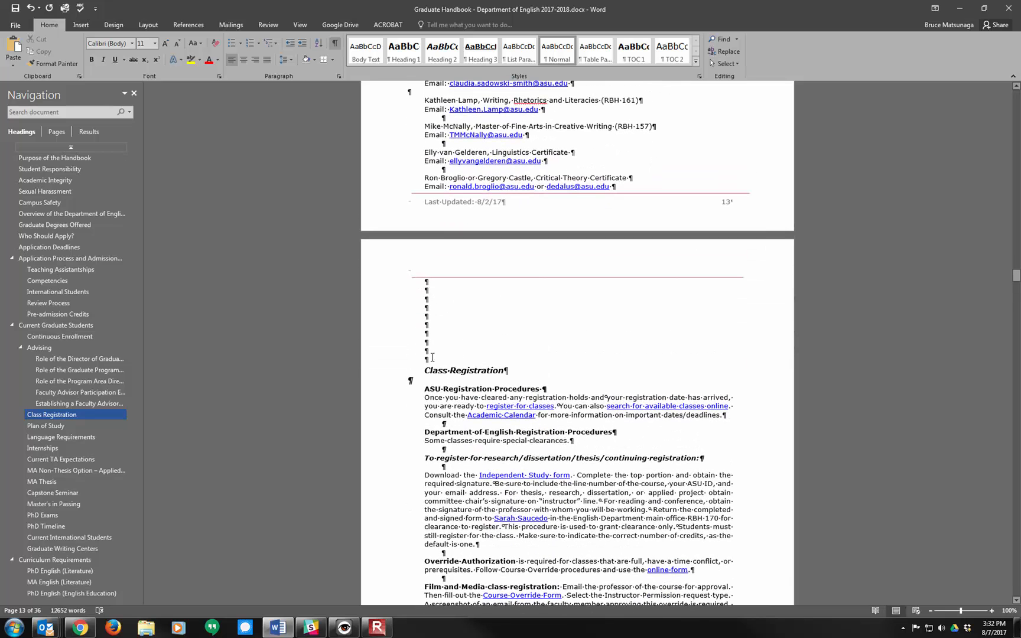
left_click_drag(426, 358, 419, 331)
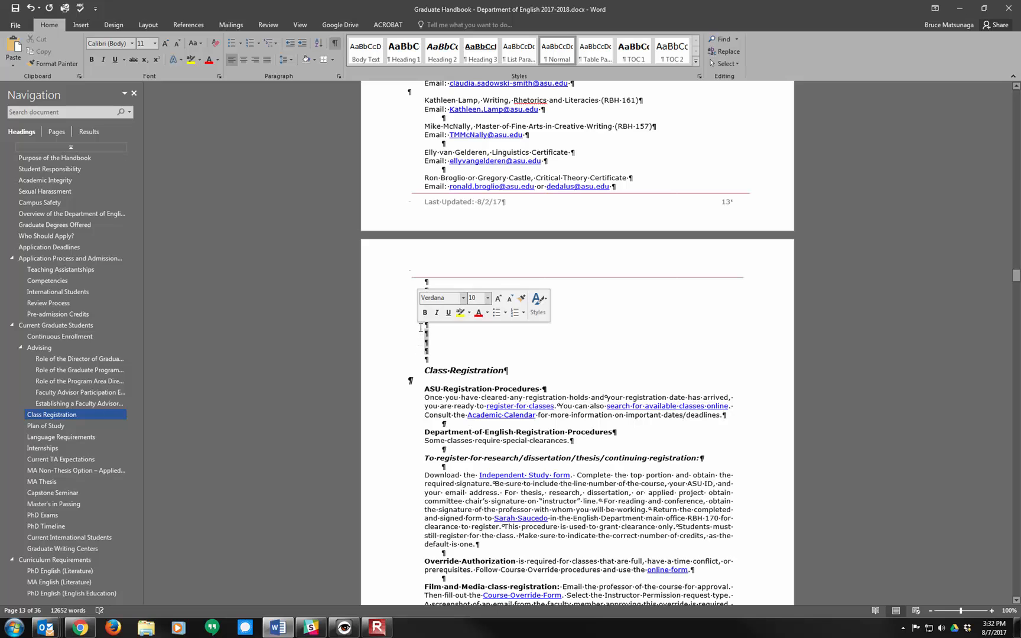
left_click(422, 282)
left_click_drag(424, 282, 429, 360)
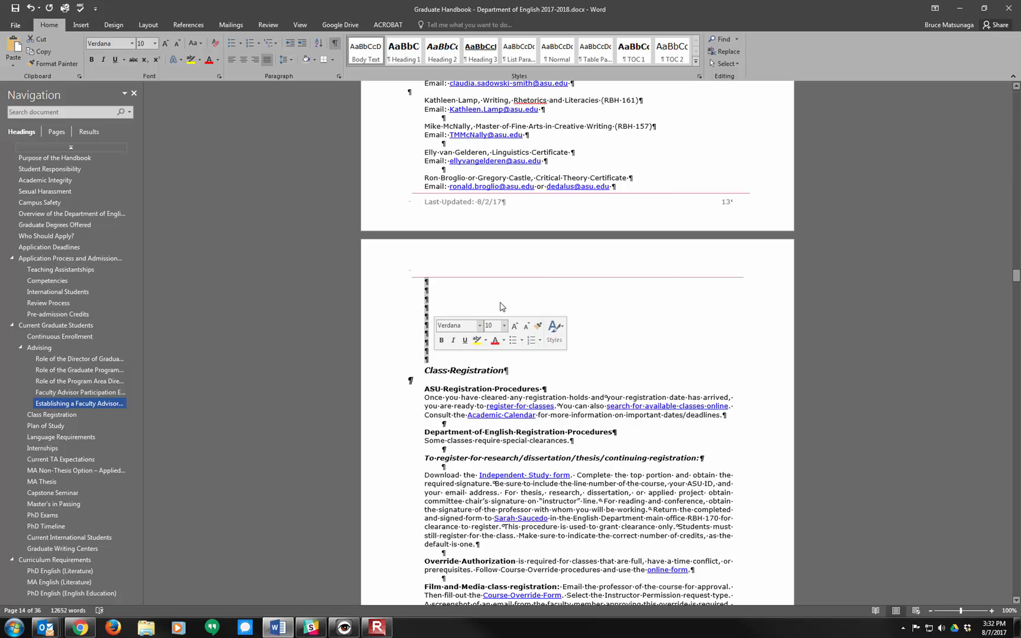
key("Delete")
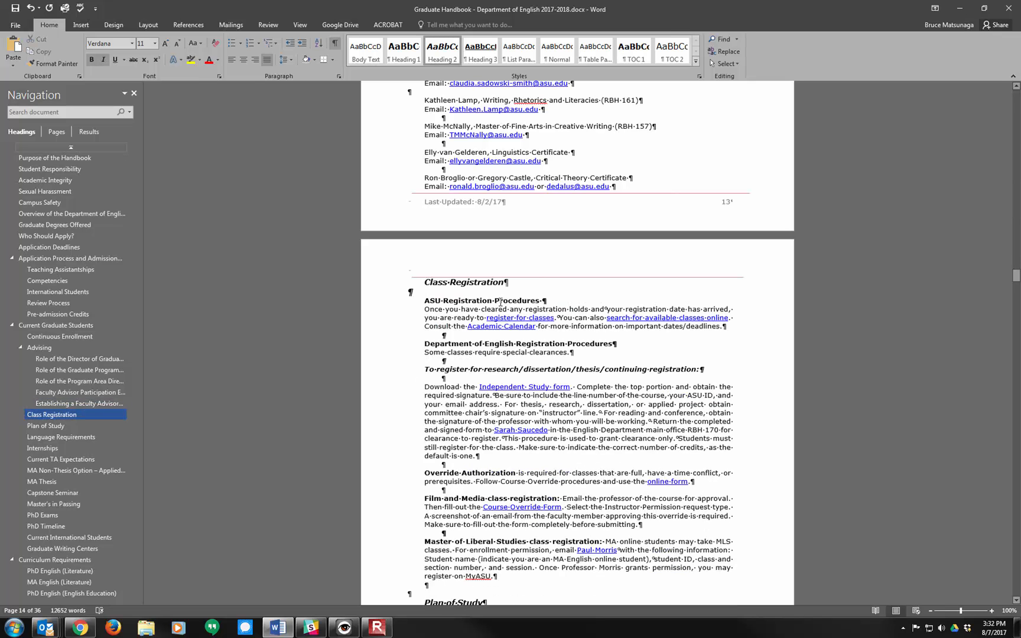
Step: Undo the deletion above Class Registration and the Normal style change under Advising, and redo both edits
key("ctrl+z")
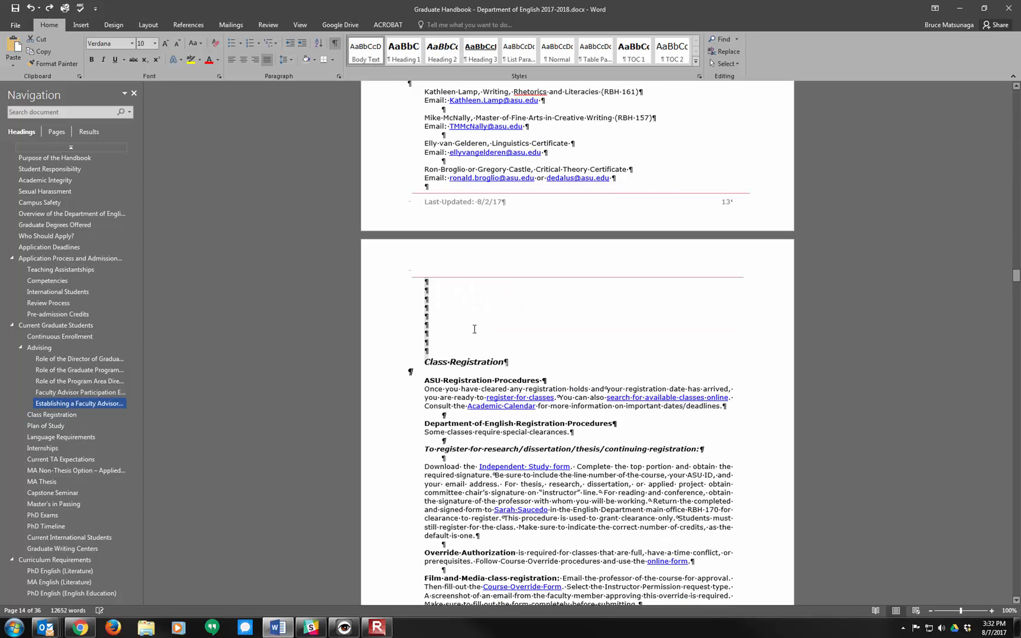
key("ctrl+z")
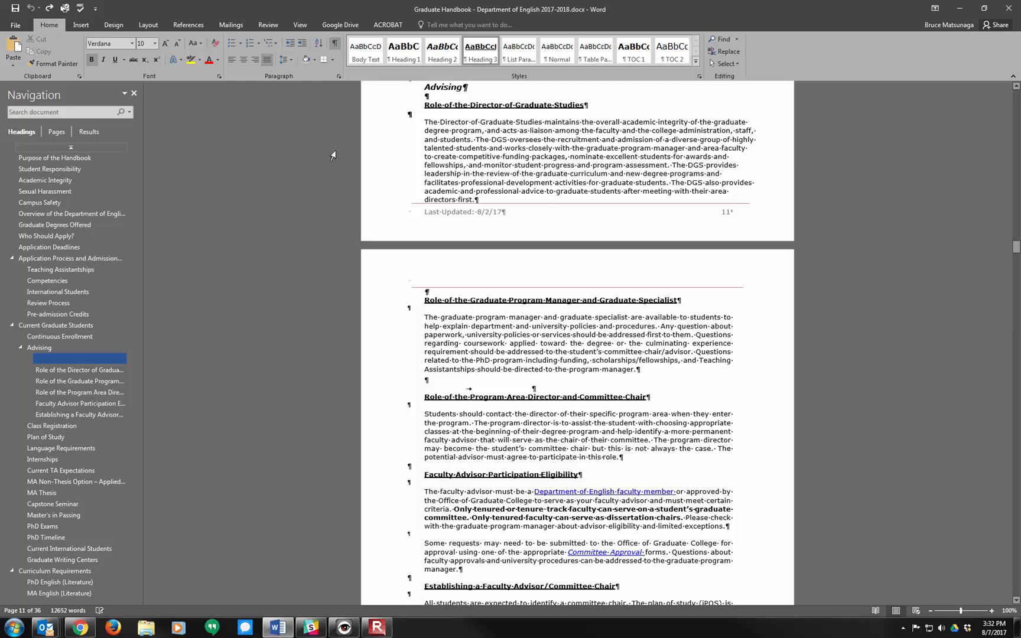
left_click(49, 8)
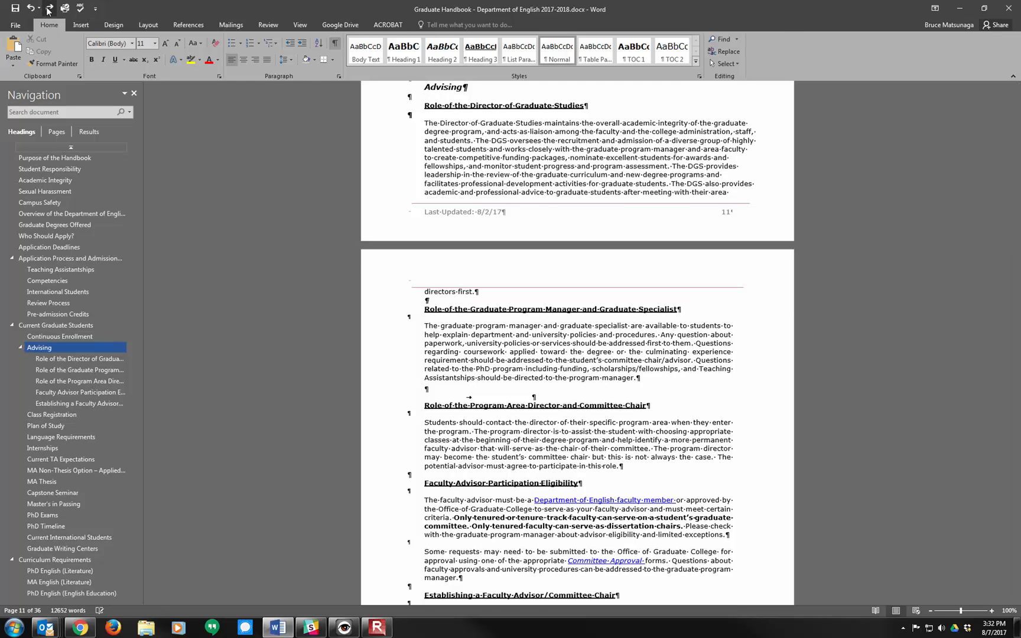
left_click(49, 8)
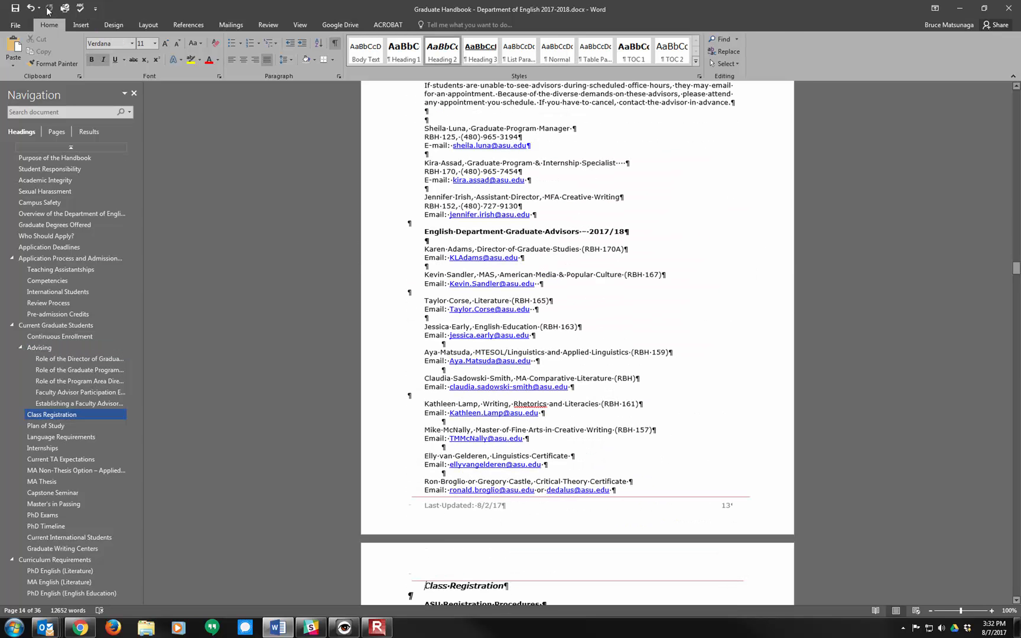
Step: Delete the run of empty paragraphs between the Reappointments text and the MA Non-Thesis Option heading
scroll(520, 440, "down", 4)
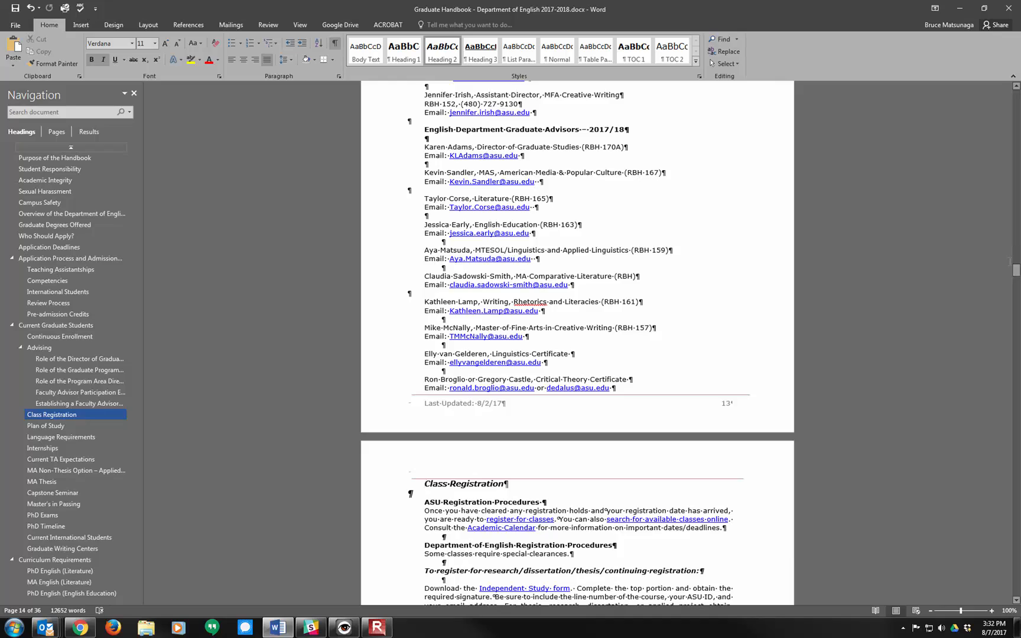
left_click_drag(1016, 272, 1017, 336)
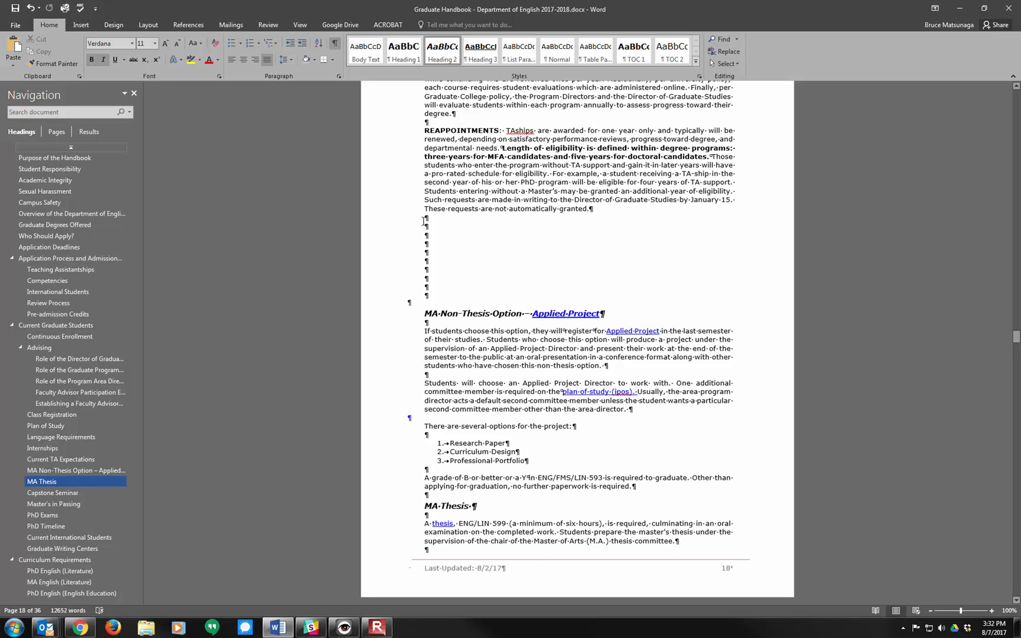
left_click_drag(425, 217, 427, 297)
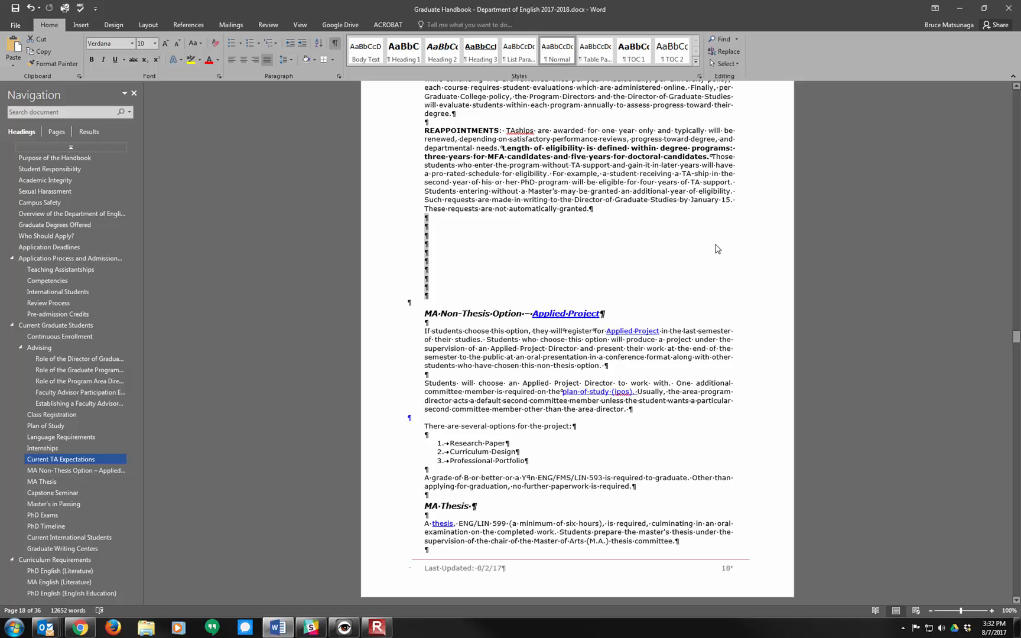
key("Delete")
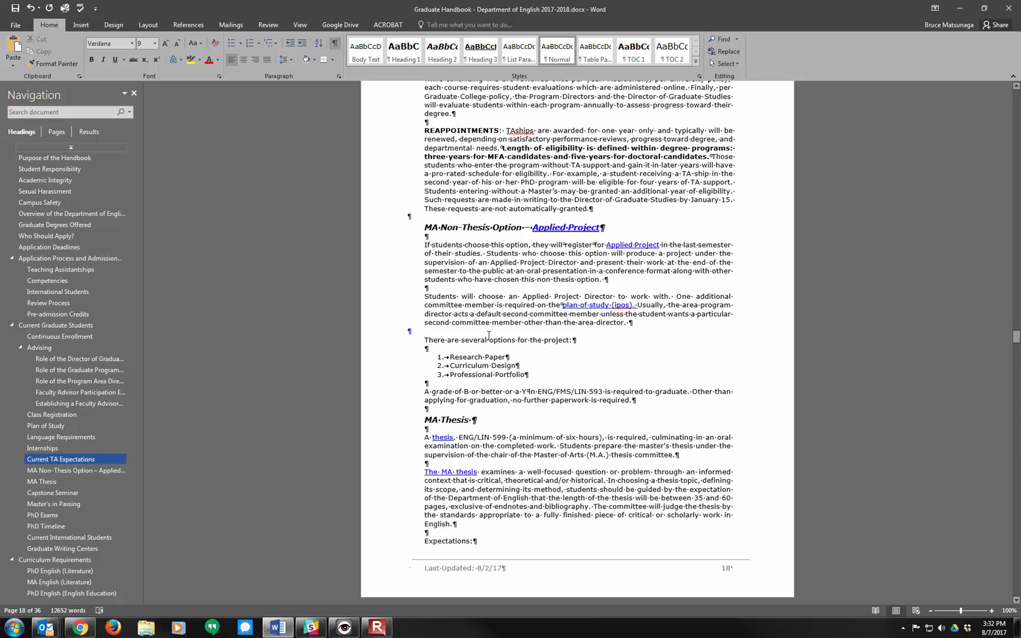
Step: Delete the two extra empty paragraphs above the Current International Students heading
left_click_drag(1017, 337, 1016, 378)
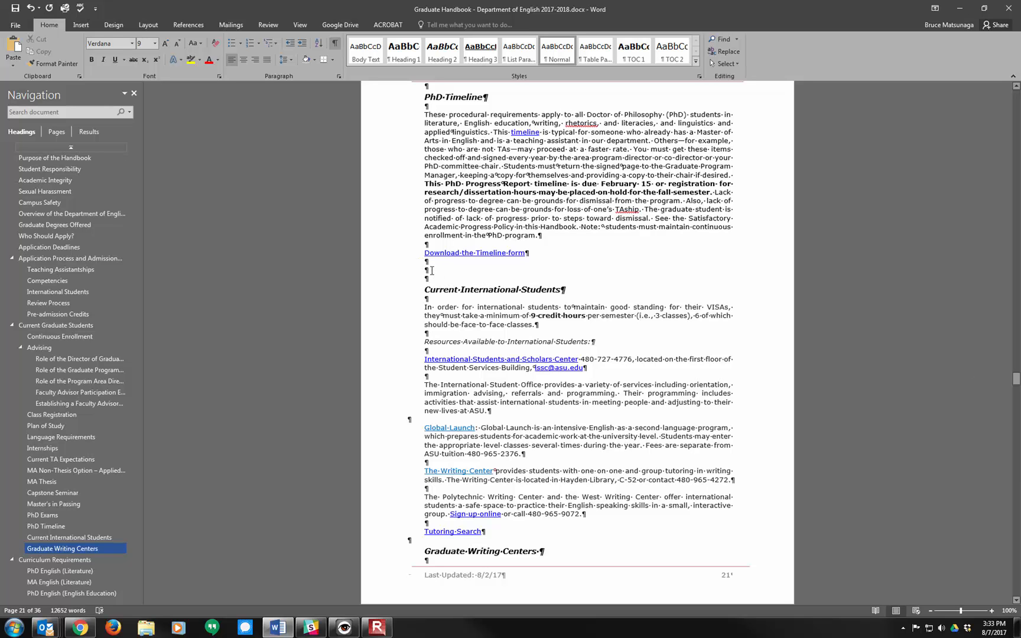
left_click(423, 272)
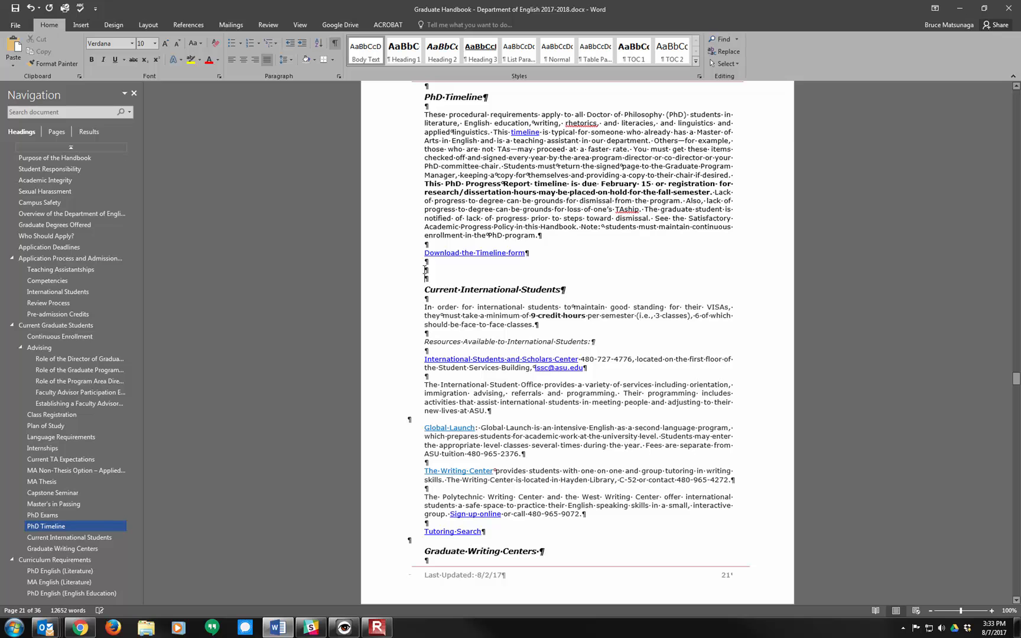
left_click_drag(430, 275, 431, 276)
key("Delete")
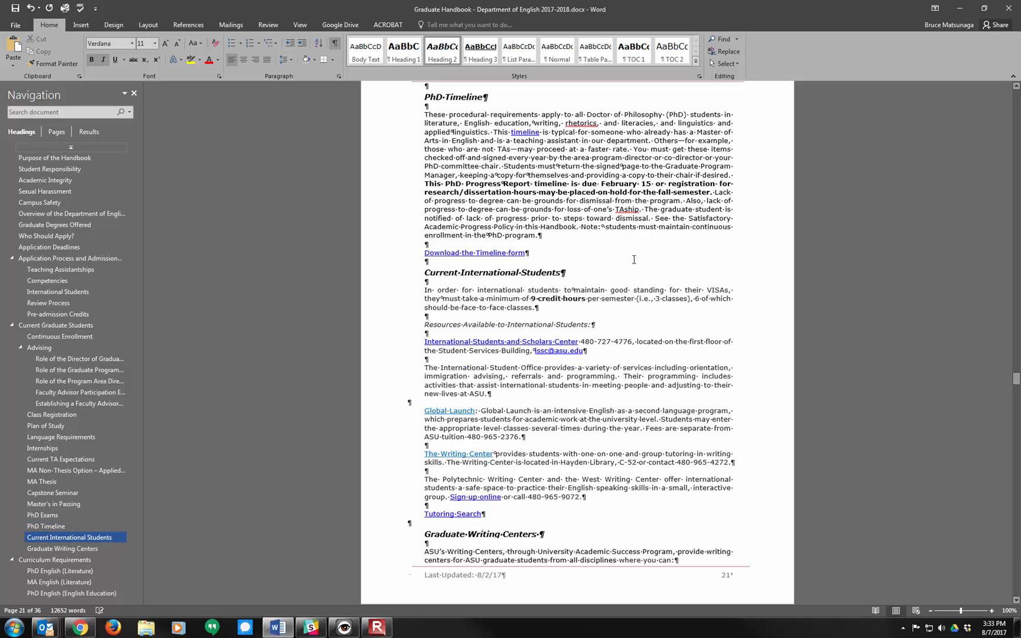
Step: Delete all the empty paragraphs between the Campus Safety text and the Overview of the Department of English heading
scroll(582, 316, "down", 10)
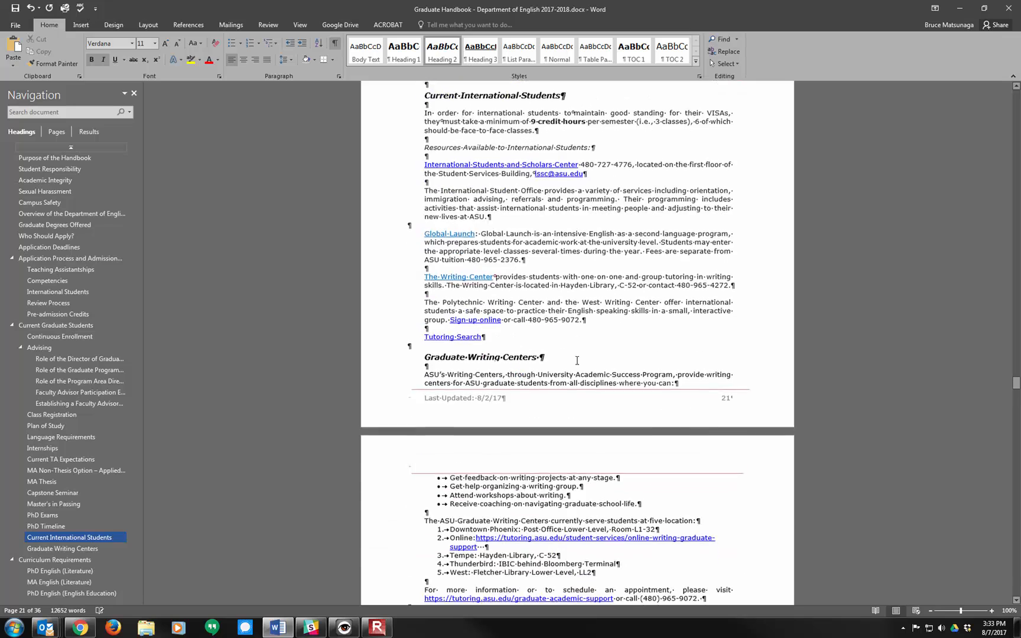
scroll(594, 368, "down", 5)
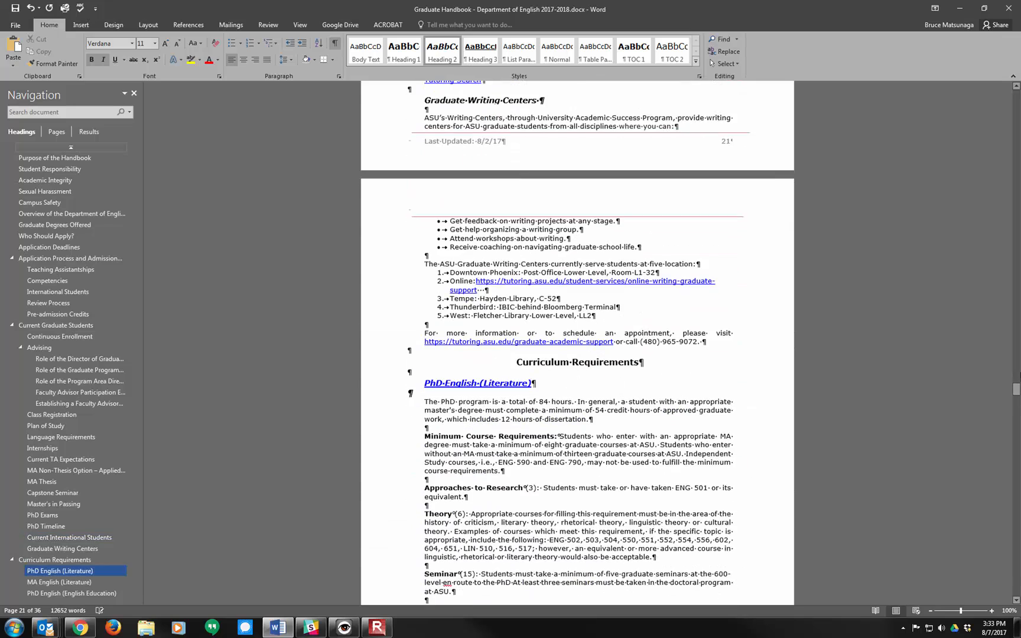
left_click_drag(1016, 396, 1015, 176)
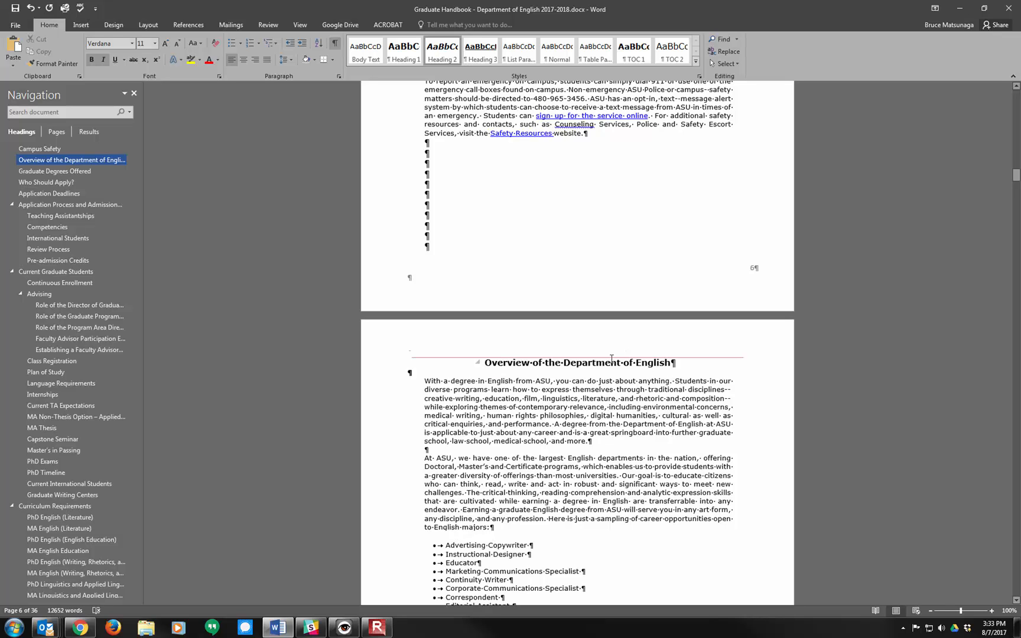
scroll(560, 476, "down", 15)
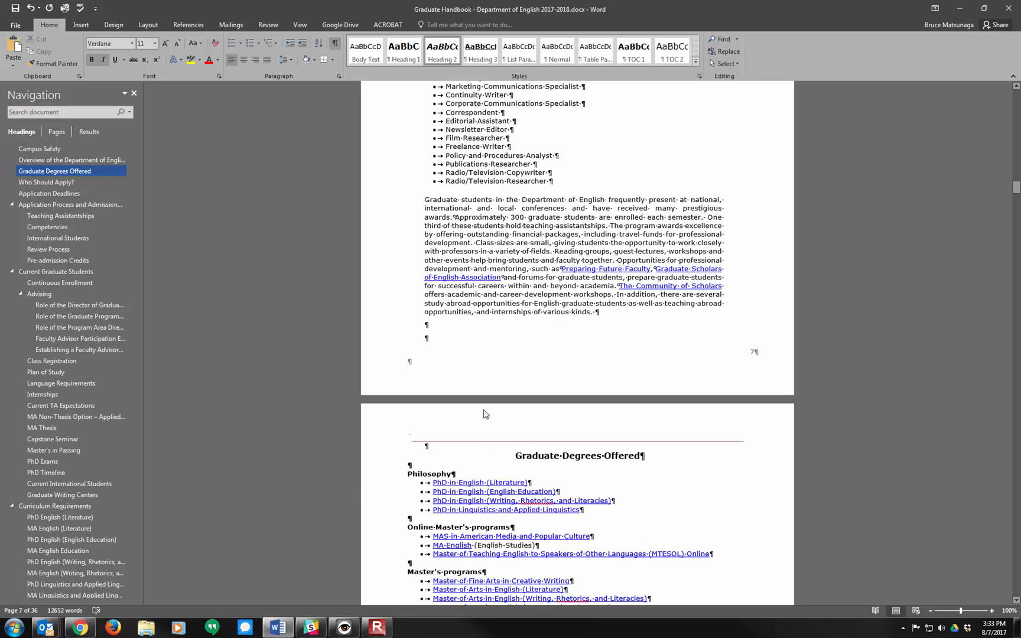
scroll(485, 414, "up", 10)
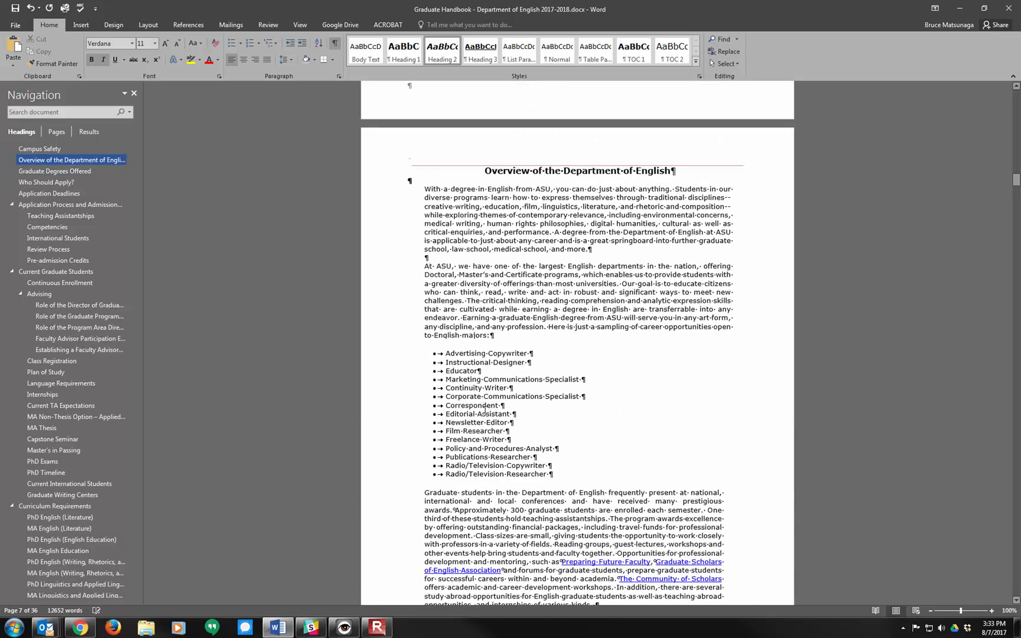
scroll(485, 411, "up", 8)
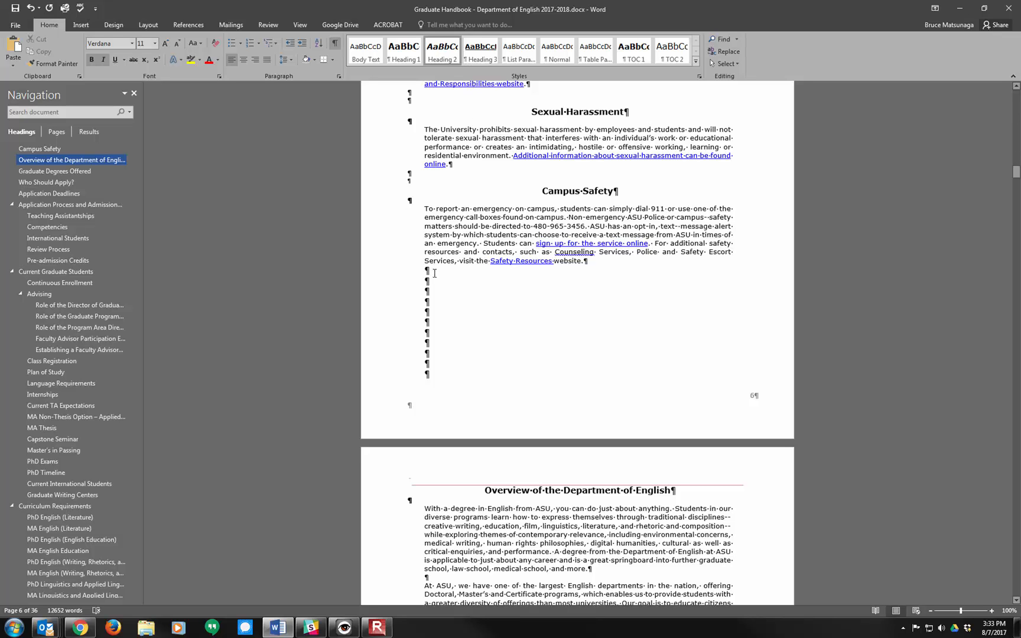
left_click_drag(425, 270, 446, 381)
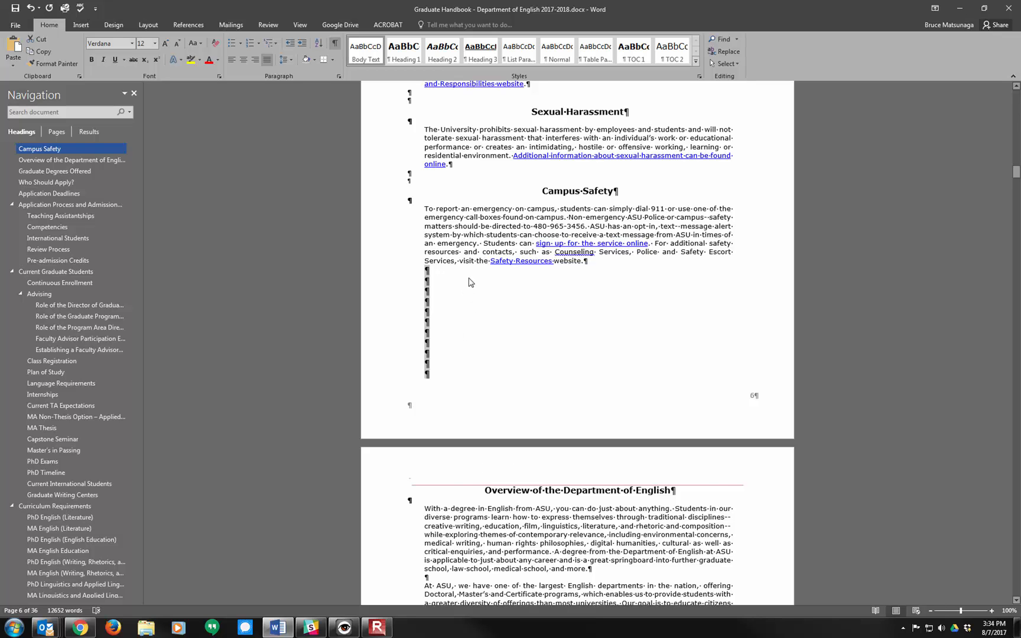
key("Delete")
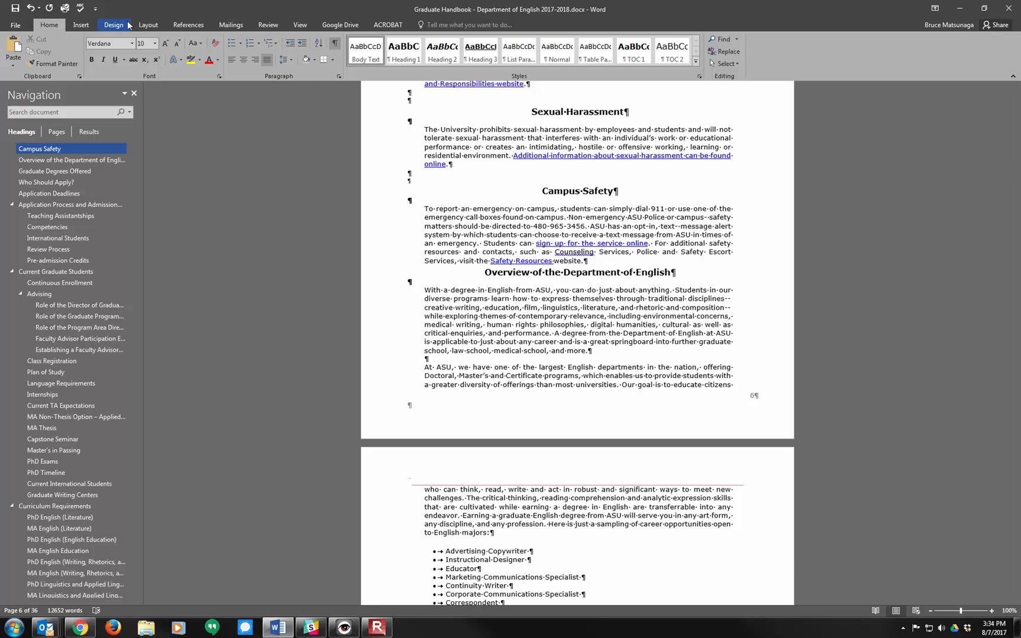
Step: Insert a page break after the Campus Safety text and remove the empty paragraph above the Overview of the Department of English heading
left_click(81, 25)
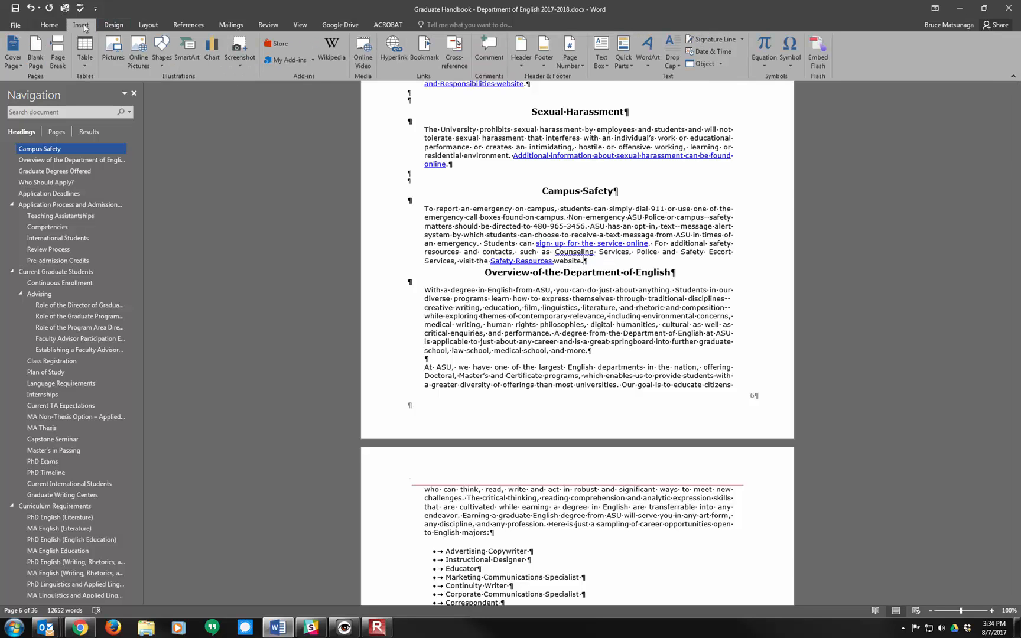
left_click(60, 66)
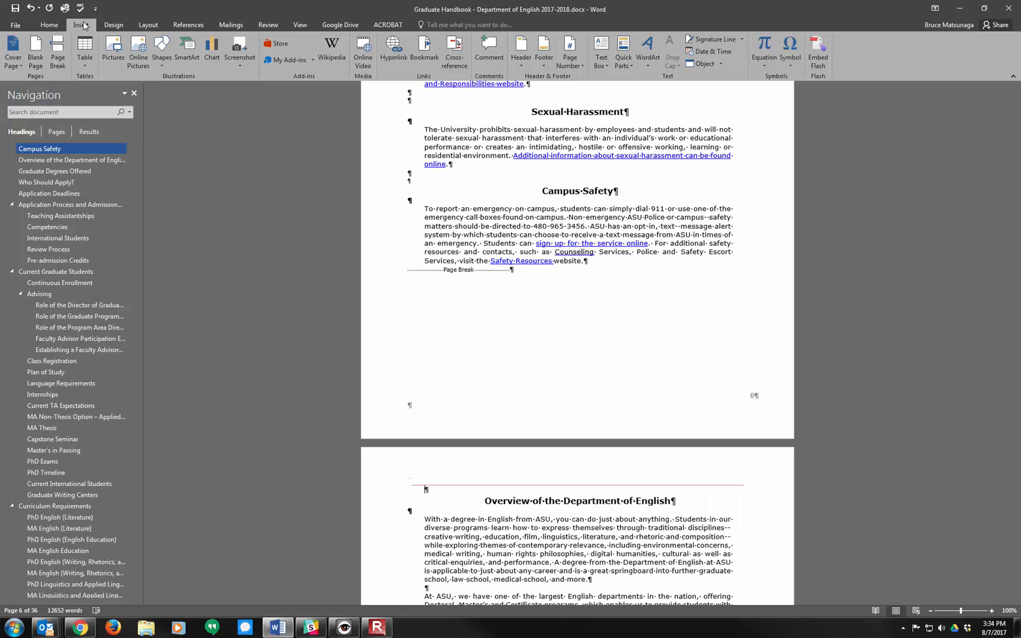
left_click(49, 25)
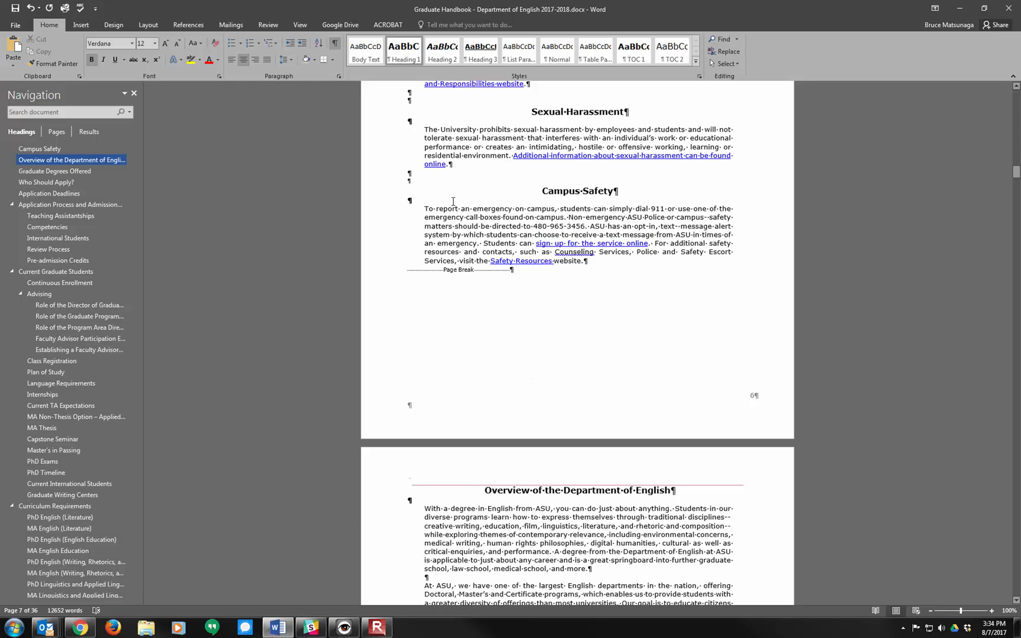
scroll(453, 202, "up", 10)
scroll(456, 223, "up", 5)
scroll(453, 241, "down", 13)
scroll(452, 241, "down", 9)
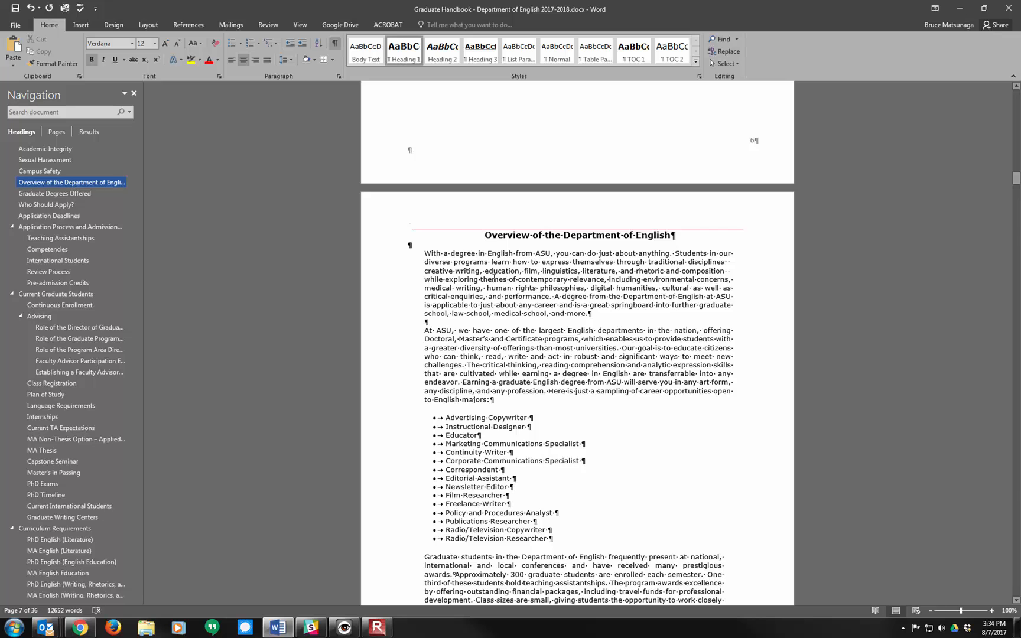
scroll(502, 333, "down", 2)
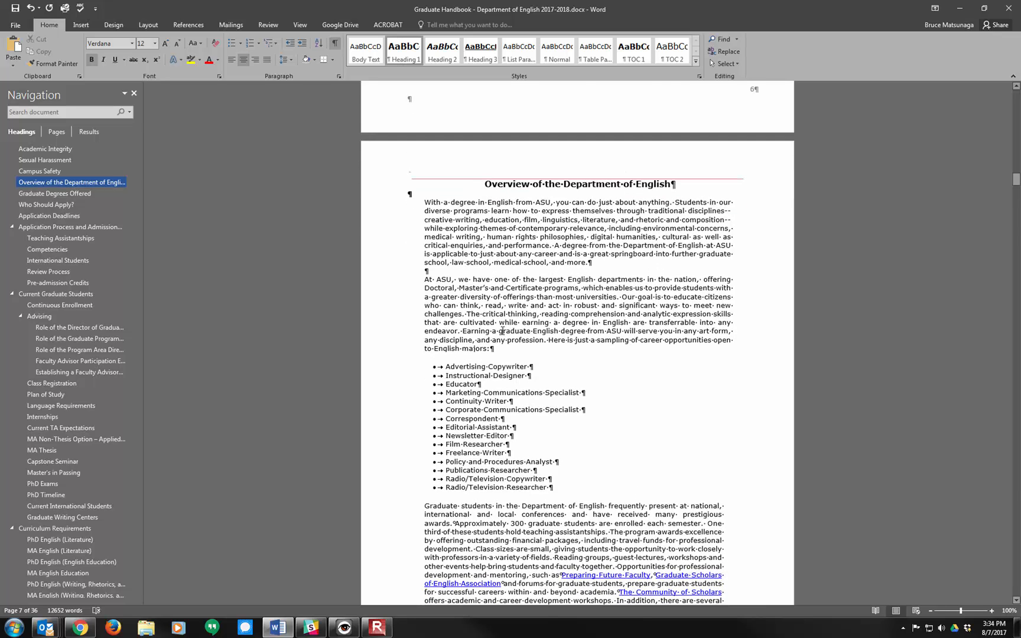
scroll(502, 331, "up", 9)
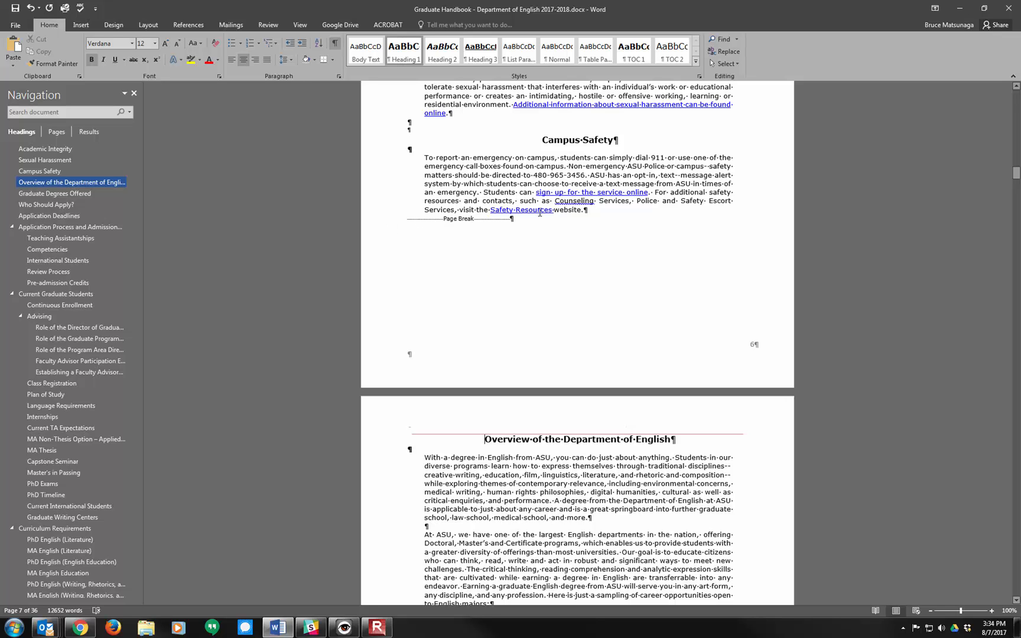
Step: Compare the page end after the Campus Safety text with formatting marks hidden and shown, and highlight the page break marker
left_click(335, 46)
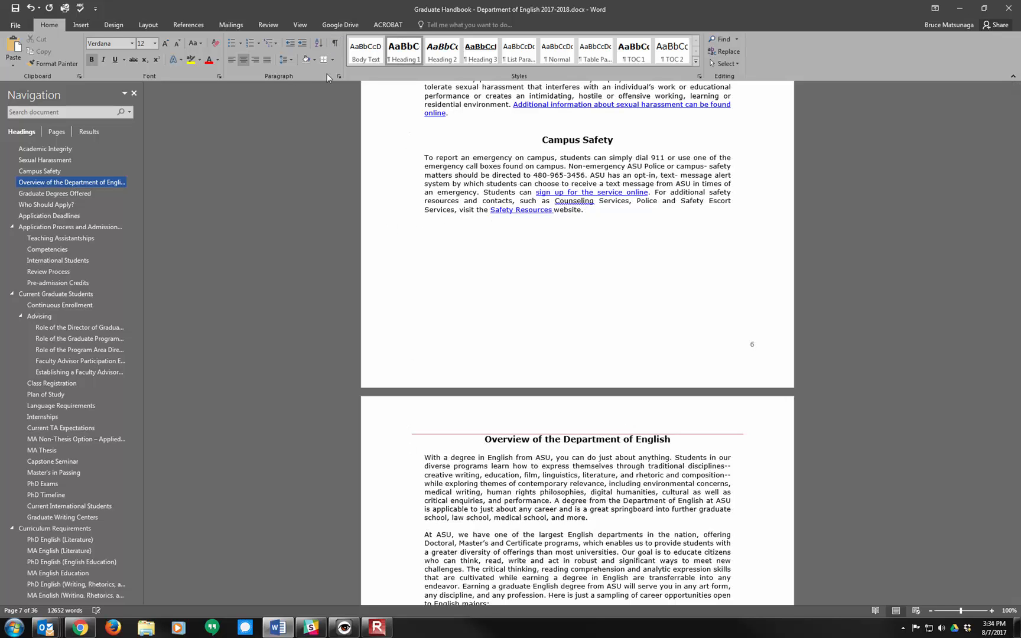
left_click(335, 46)
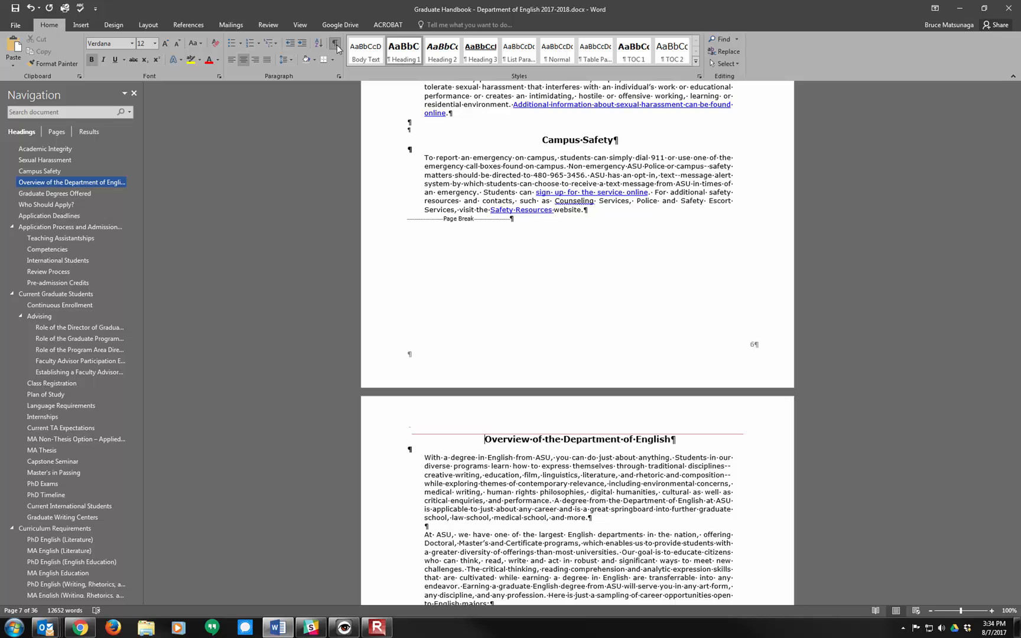
left_click_drag(511, 222, 412, 221)
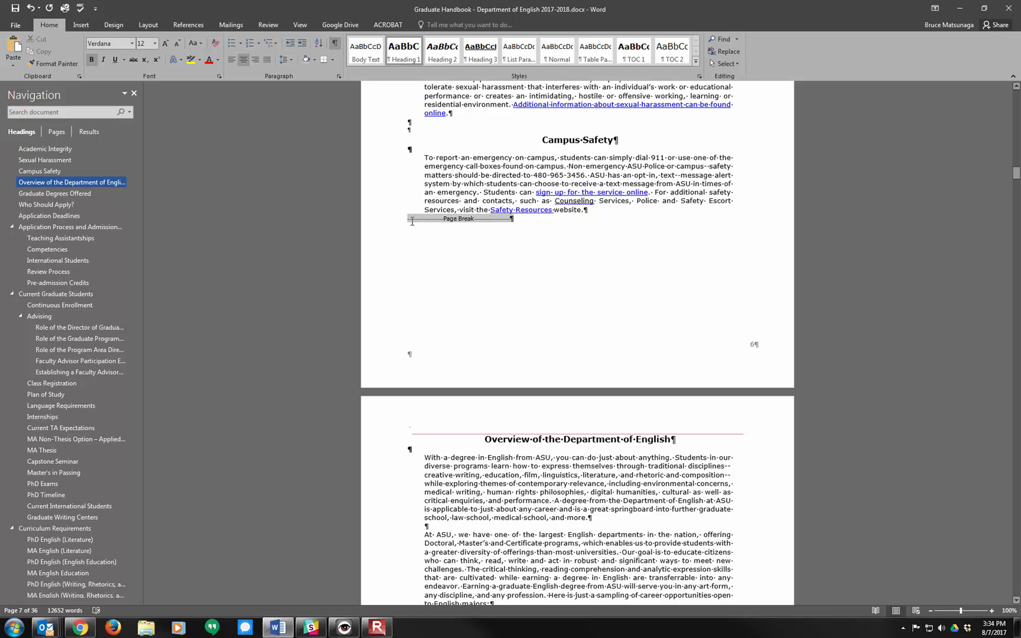
left_click(536, 223)
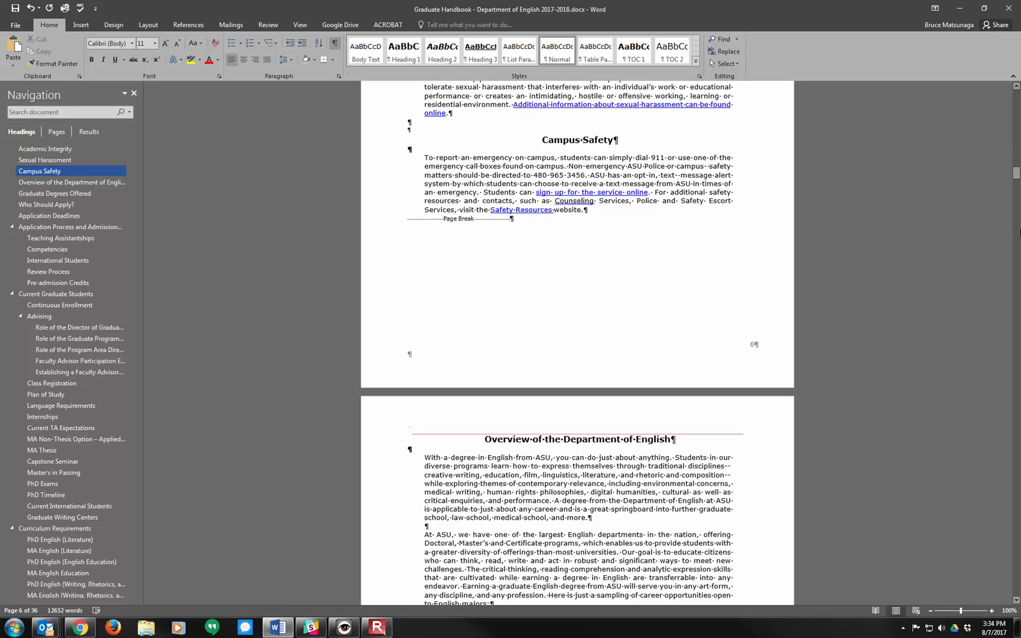
Step: Delete the two empty paragraphs above the Culture of Respect heading
left_click_drag(1016, 173, 1015, 147)
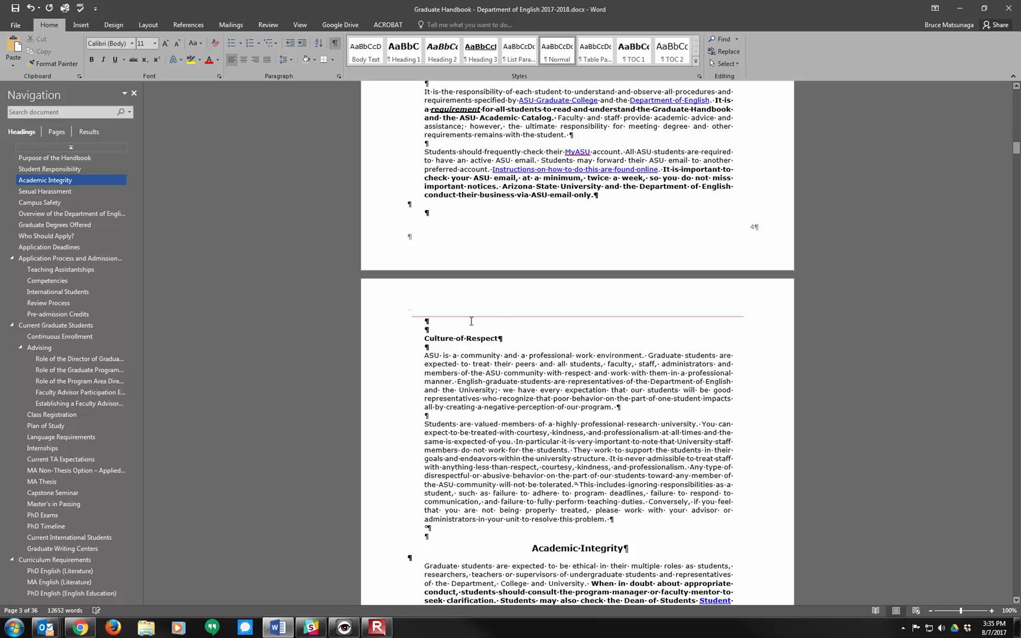
left_click(426, 328)
left_click_drag(422, 322, 437, 327)
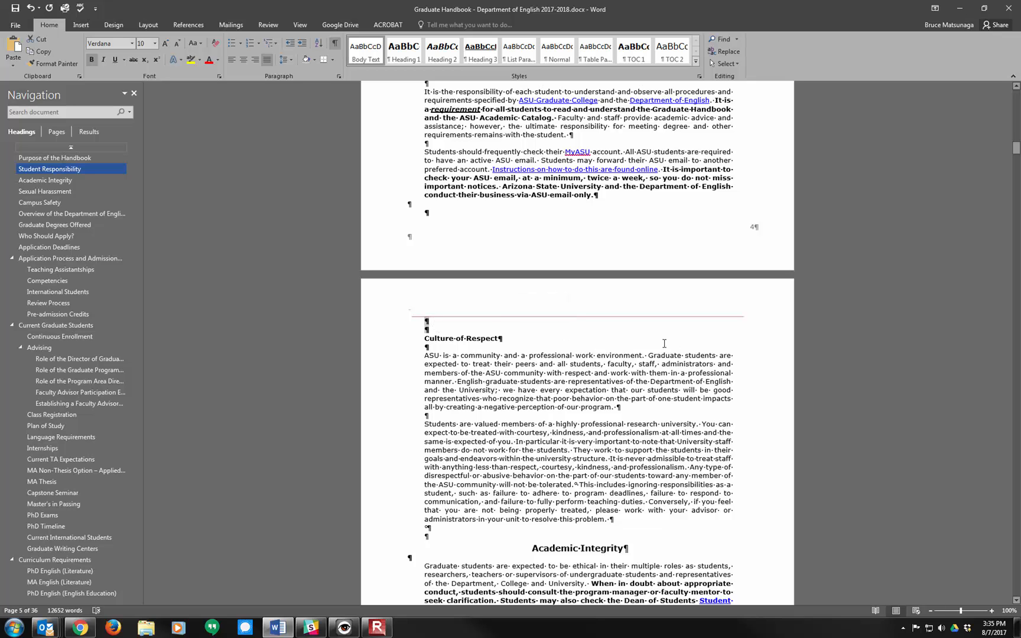
key("Delete")
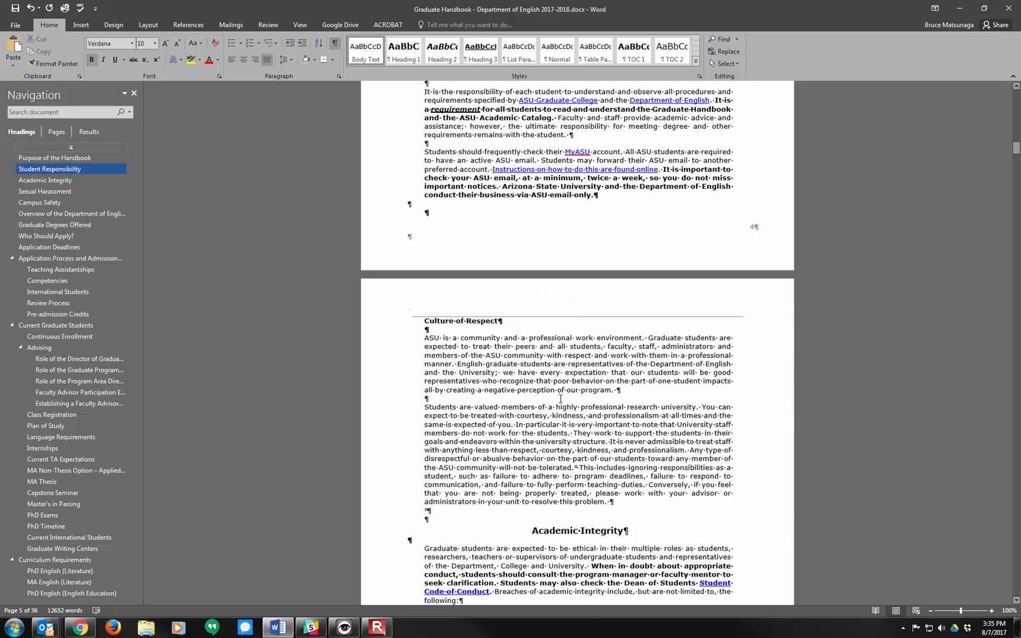
Step: Delete the extra empty paragraph directly above the Sexual Harassment heading, keeping one blank line
scroll(564, 399, "down", 8)
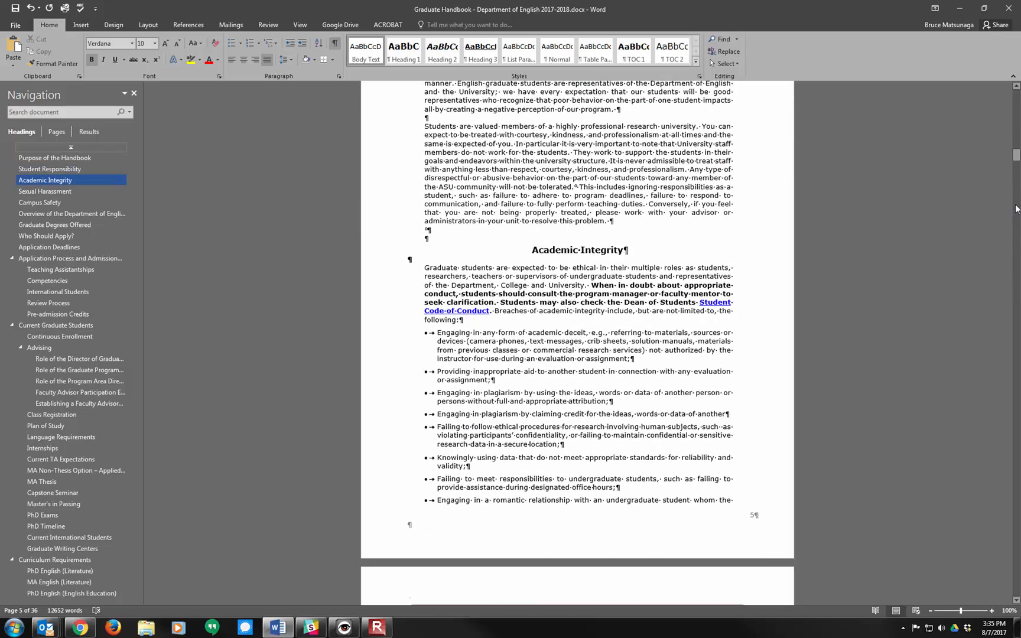
left_click_drag(1017, 155, 1017, 171)
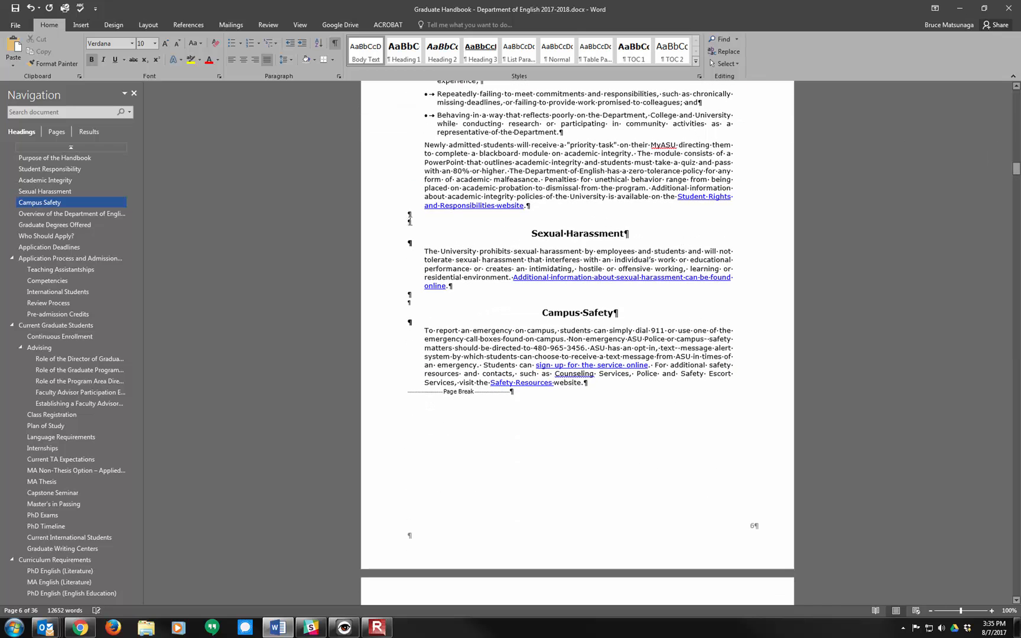
left_click(409, 221)
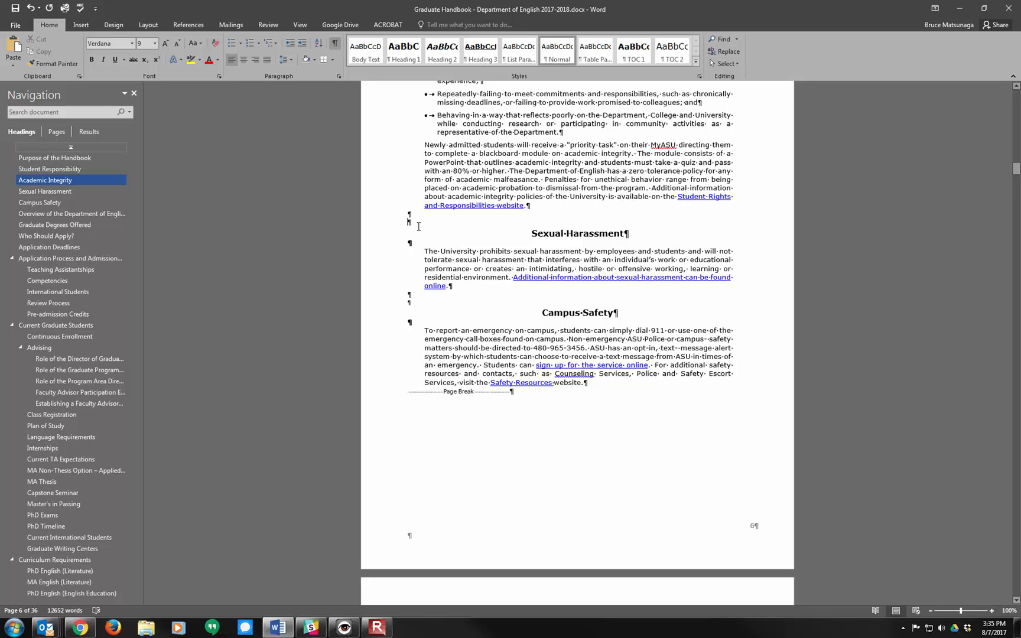
key("Delete")
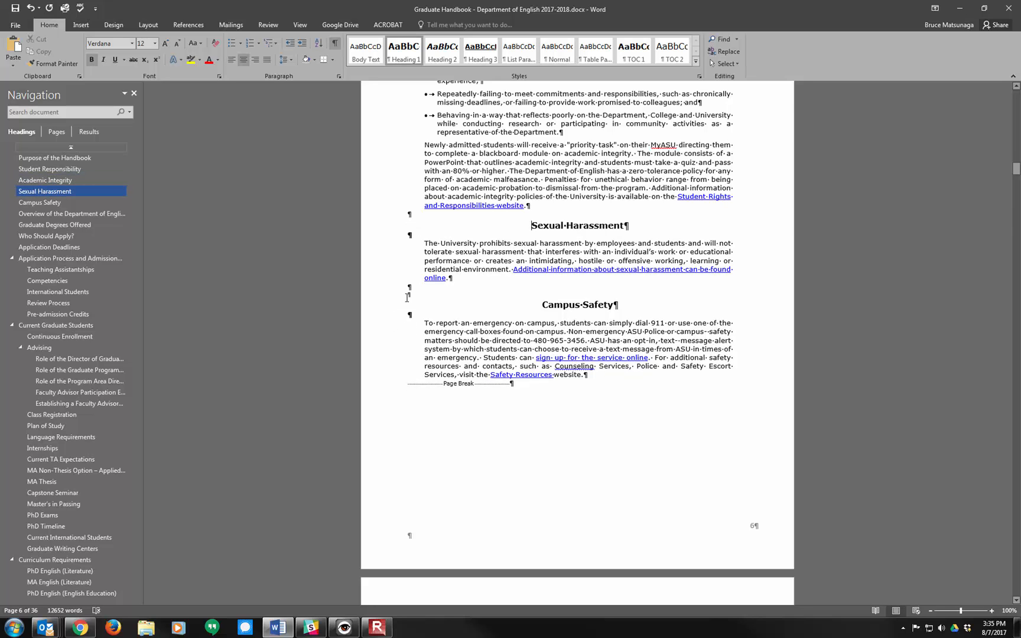
Step: Delete the extra empty paragraph directly above the Campus Safety heading, keeping the heading text intact
left_click(407, 299)
key("Delete")
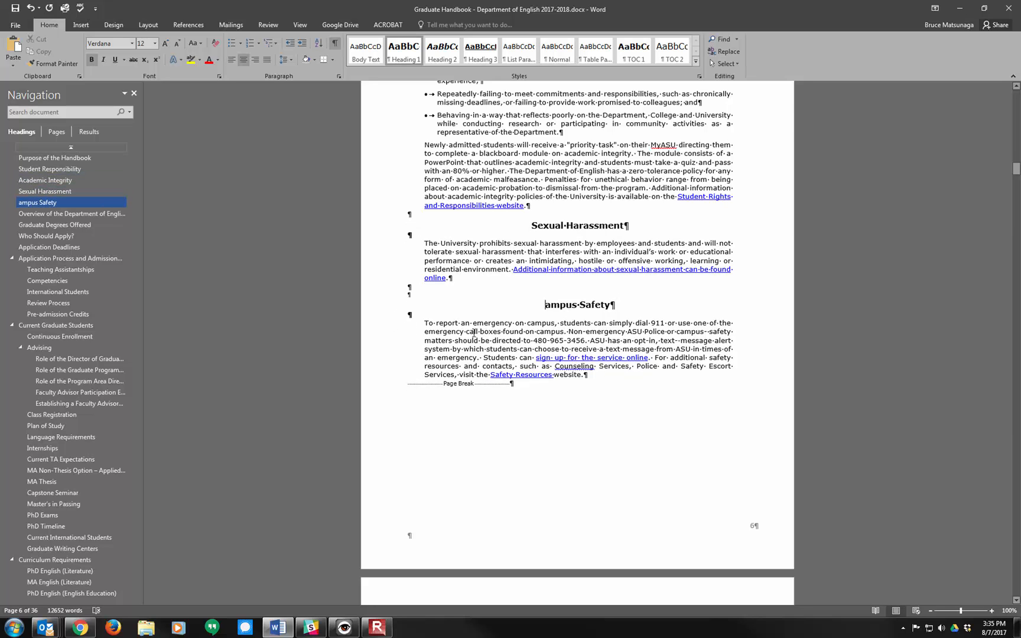
type("C")
left_click(420, 294)
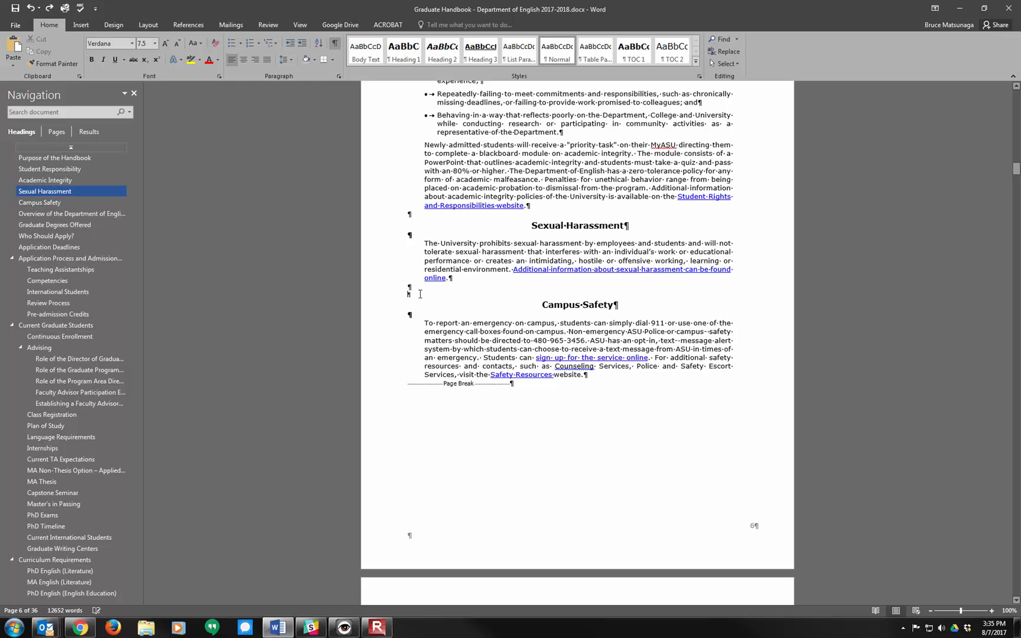
double_click(412, 296)
key("Delete")
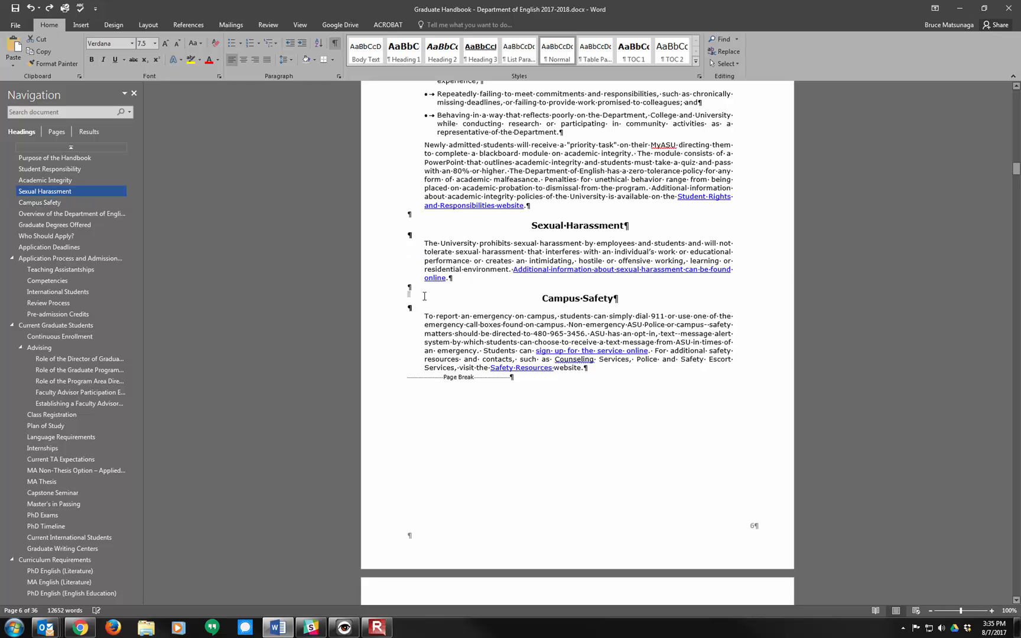
Step: Delete the empty paragraph at the start of the page above the Graduate Degrees Offered heading
scroll(566, 380, "down", 10)
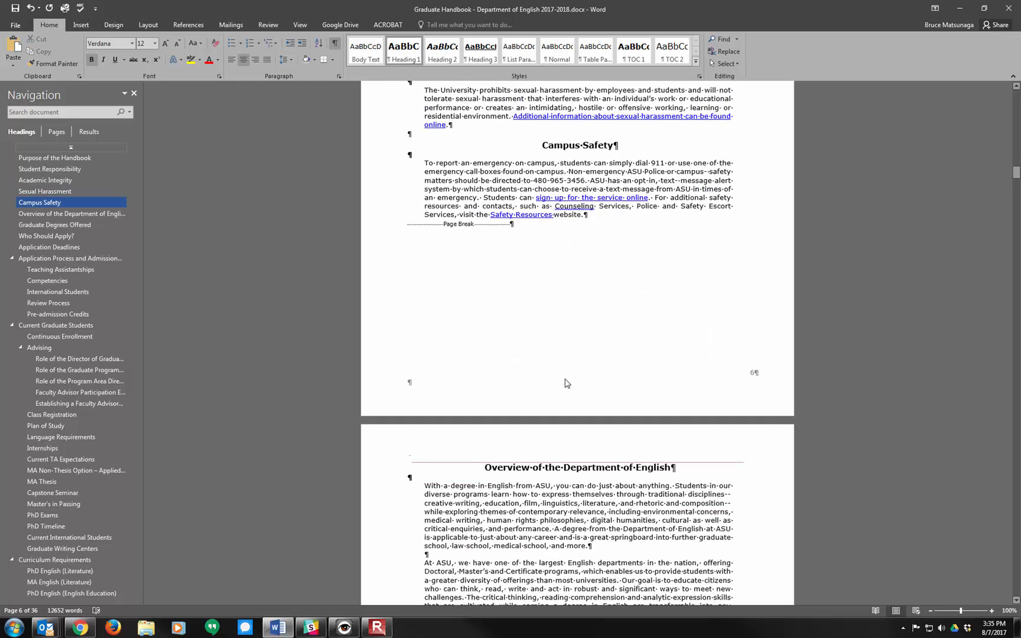
scroll(565, 378, "down", 4)
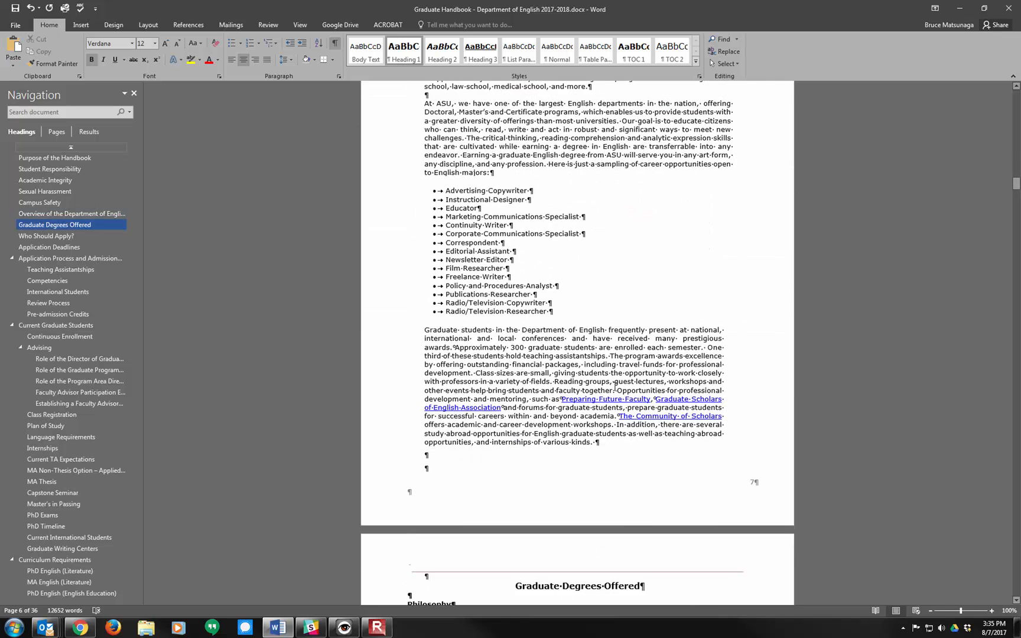
scroll(773, 512, "down", 2)
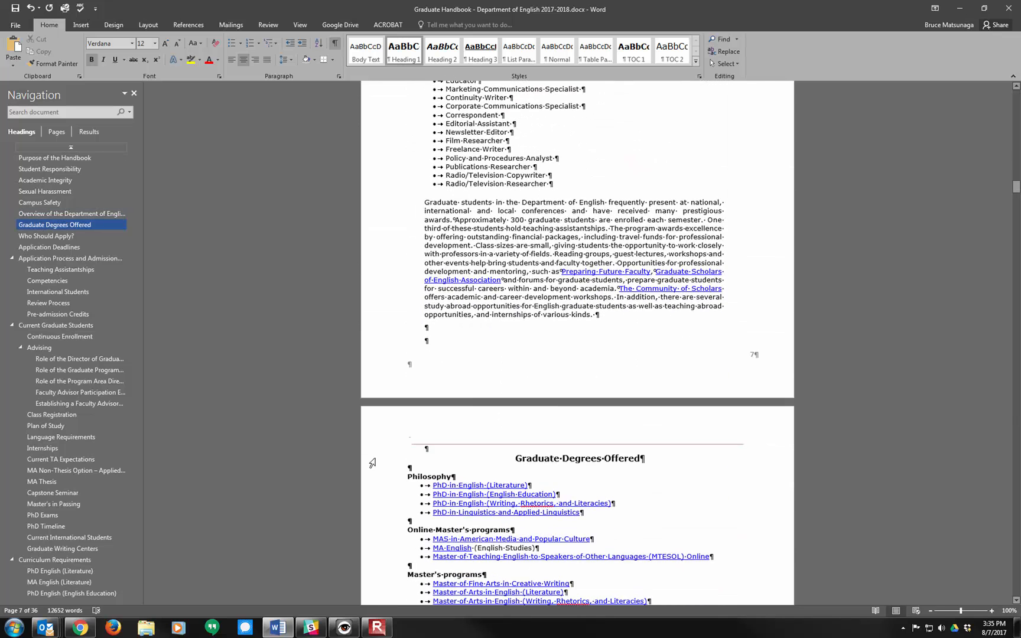
left_click(420, 451)
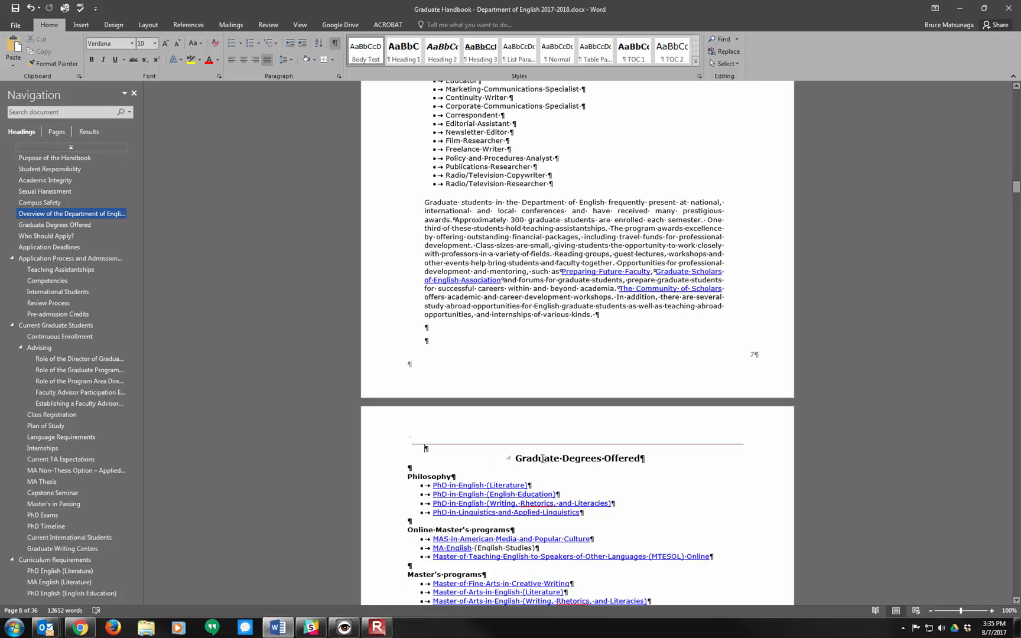
key("Delete")
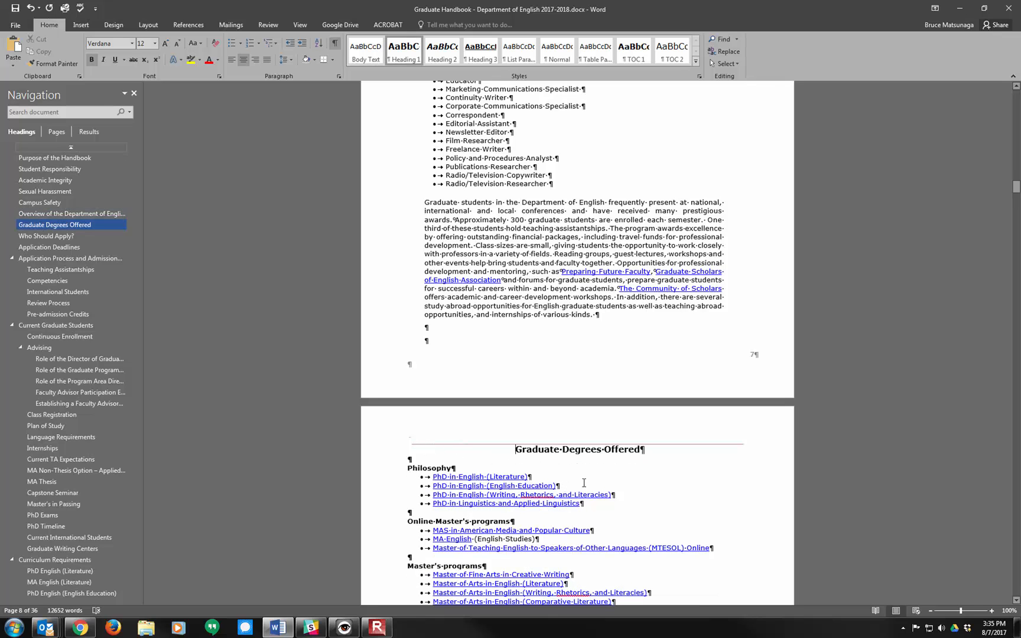
Step: Delete the two empty paragraphs between the end of the Overview of the Department of English text and Graduate Degrees Offered
scroll(436, 266, "down", 3)
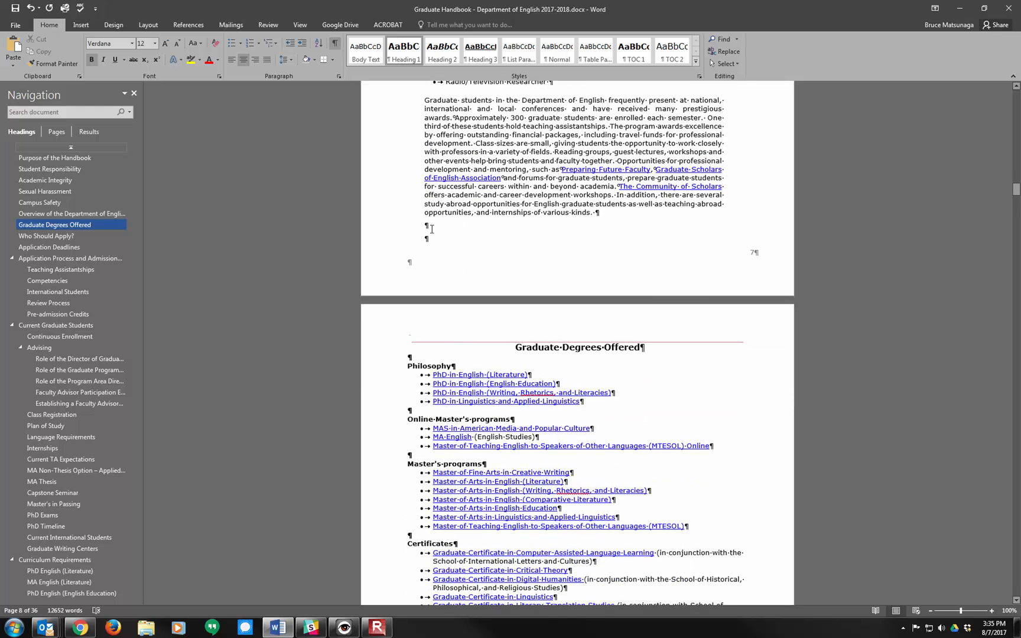
scroll(458, 286, "down", 6)
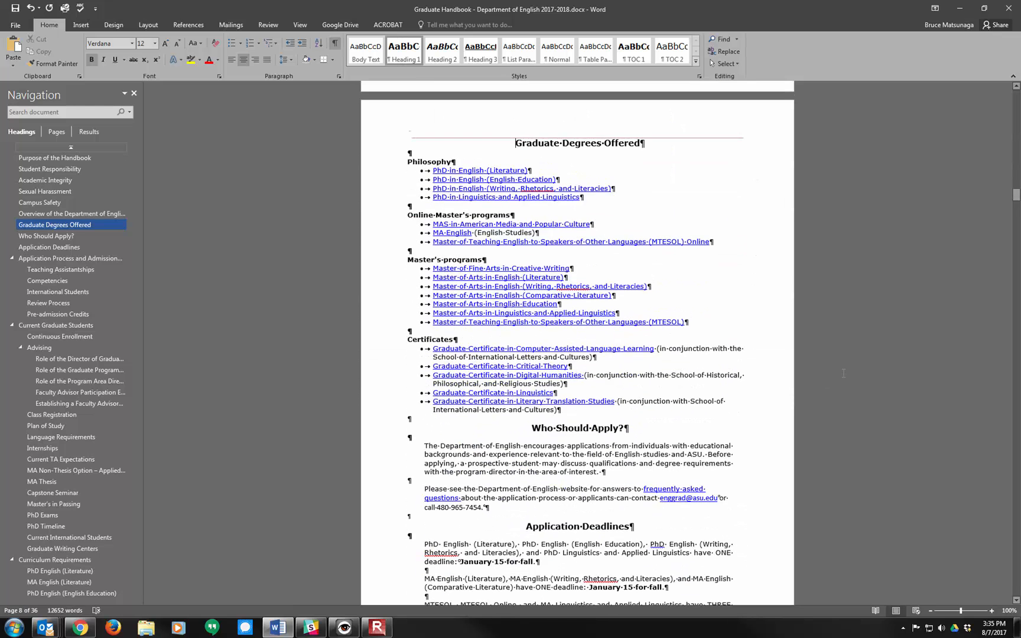
left_click_drag(1016, 198, 1017, 190)
left_click(434, 302)
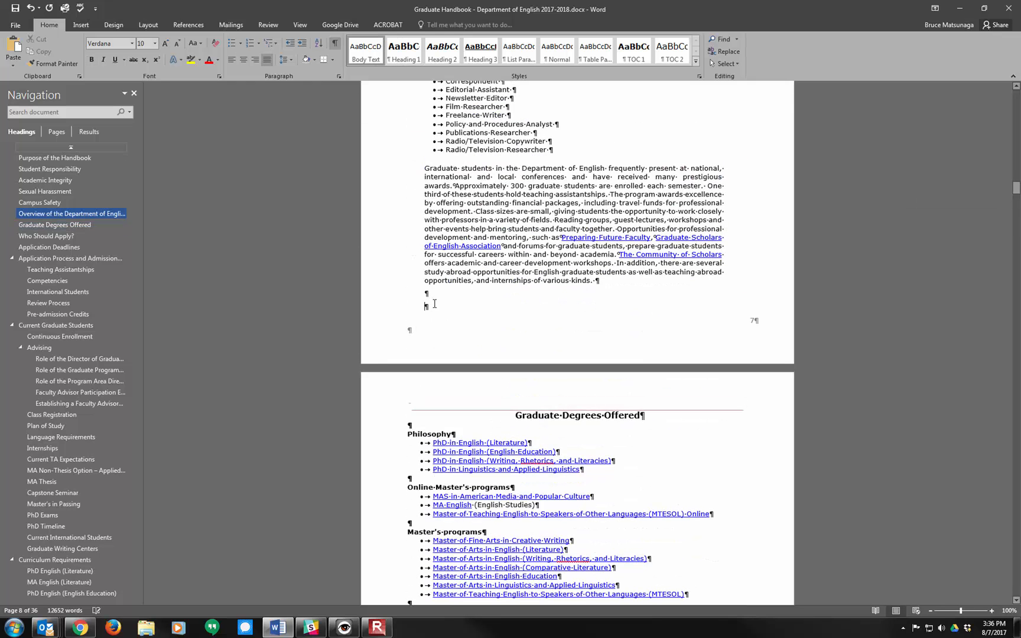
left_click_drag(425, 289, 435, 303)
key("Delete")
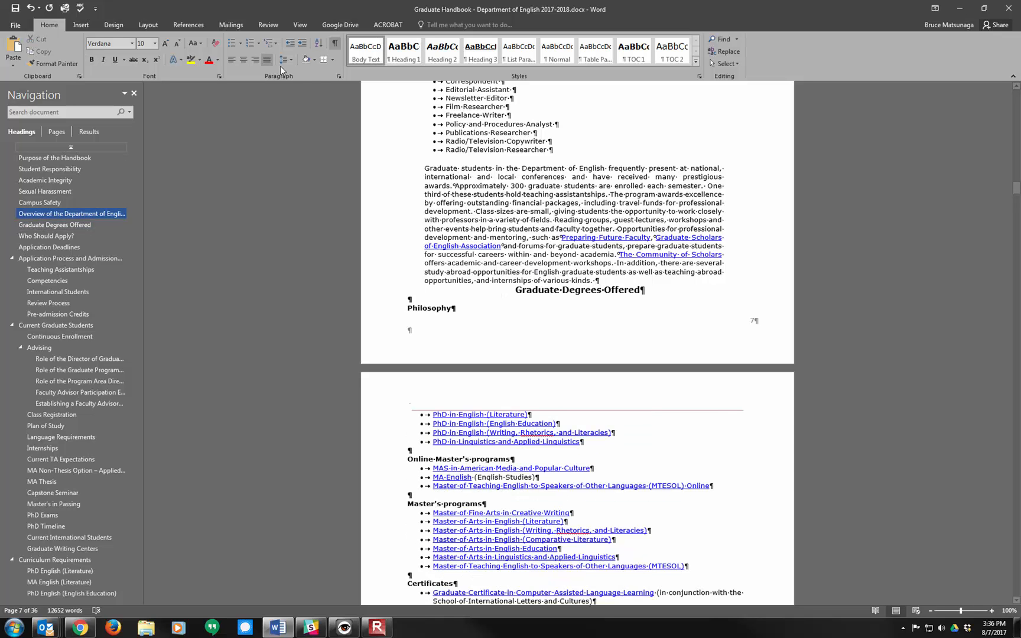
Step: Insert a page break after the Department of English overview text and remove the empty paragraph above the Graduate Degrees Offered heading
left_click(81, 26)
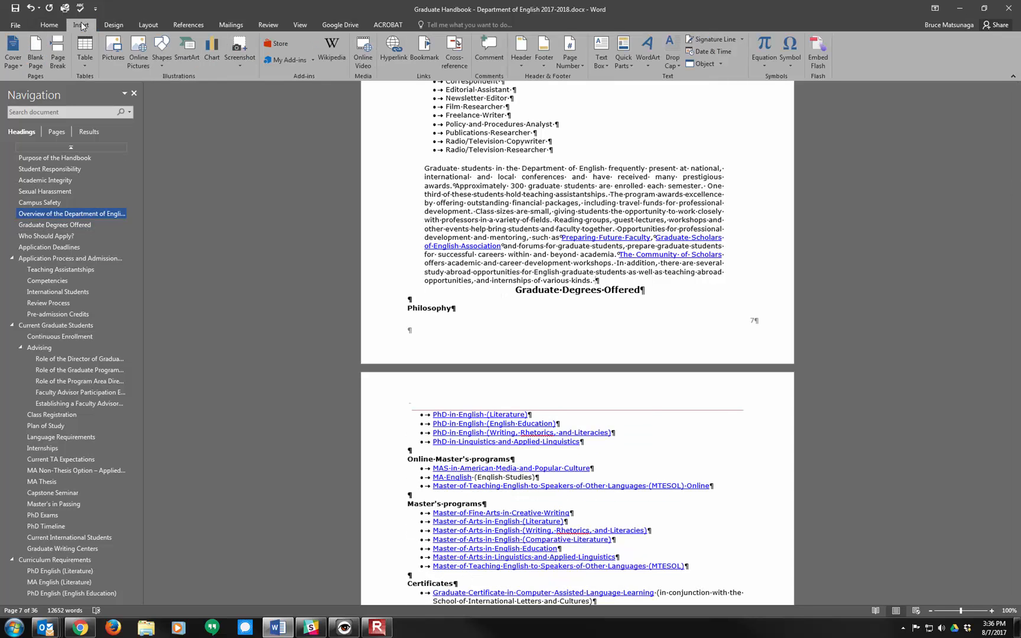
left_click(57, 52)
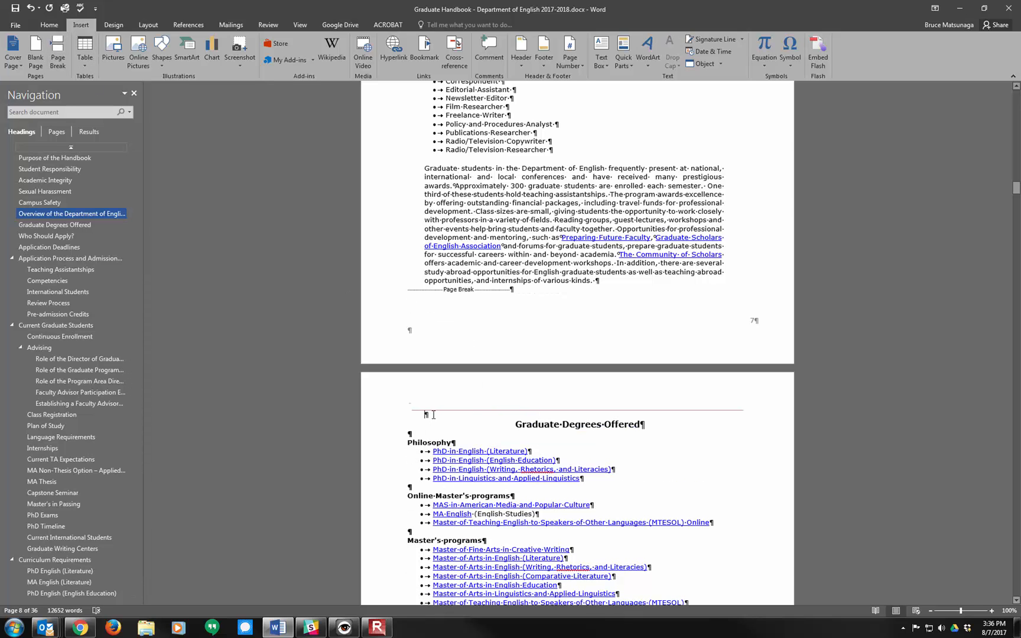
key("Delete")
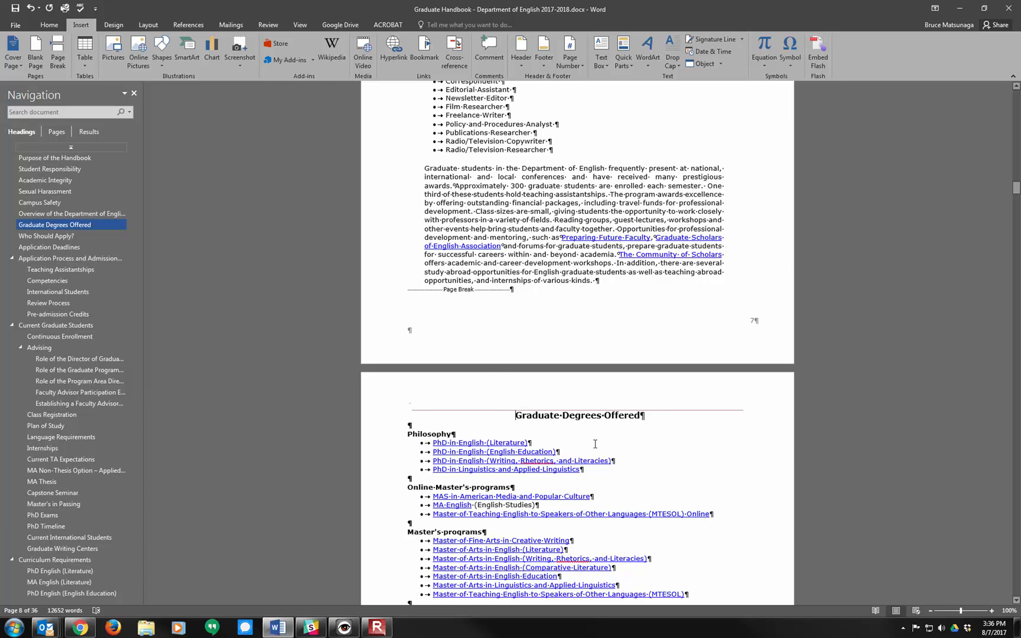
Step: Delete one of the two empty paragraphs above the Application Process and Admission Requirements heading
scroll(591, 481, "down", 2)
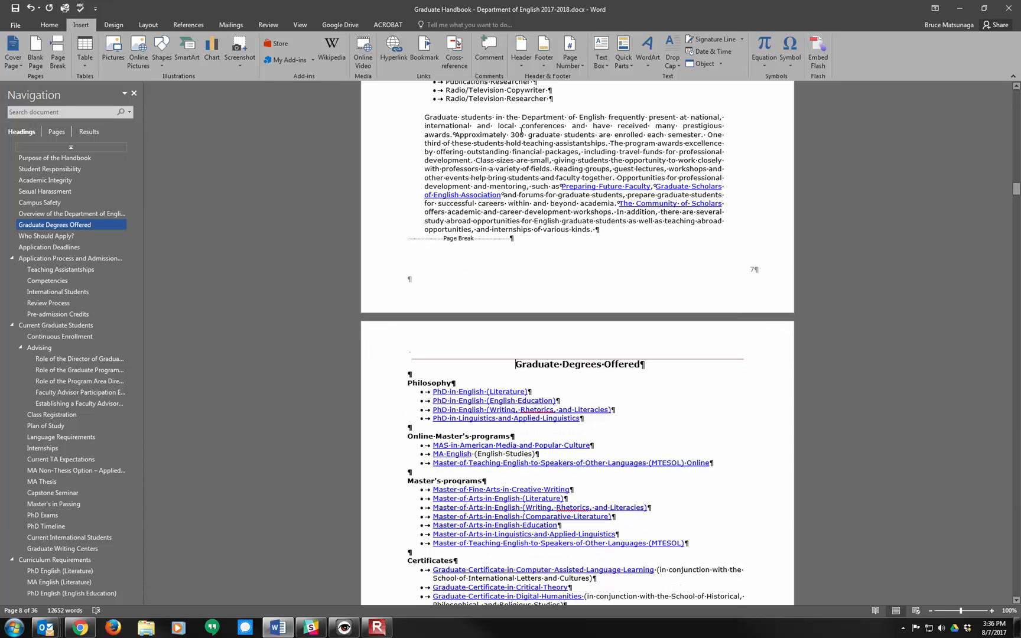
left_click_drag(1017, 195, 1017, 211)
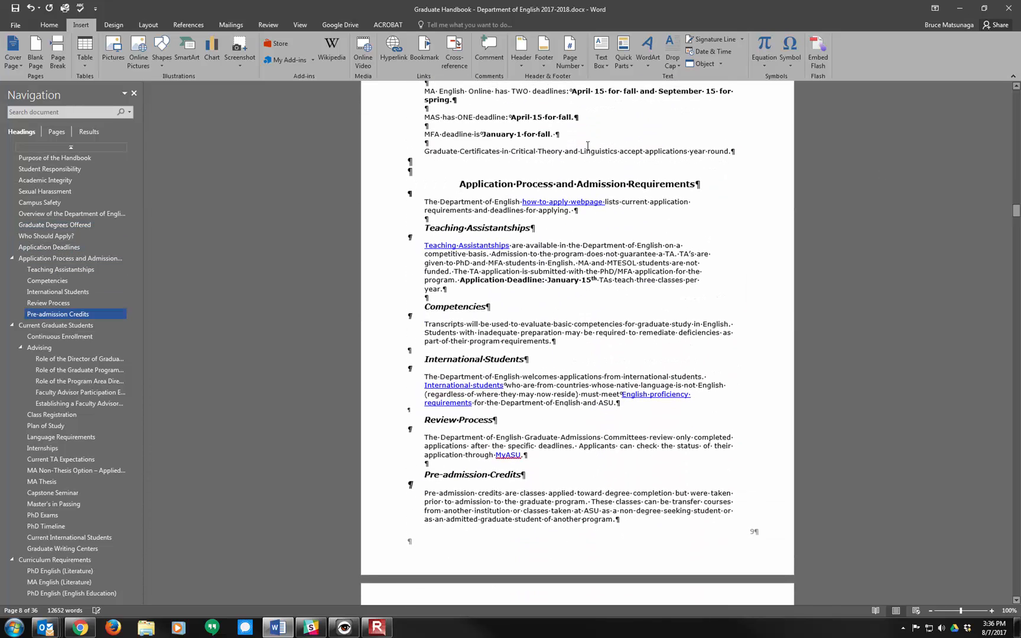
left_click(408, 164)
key("Delete")
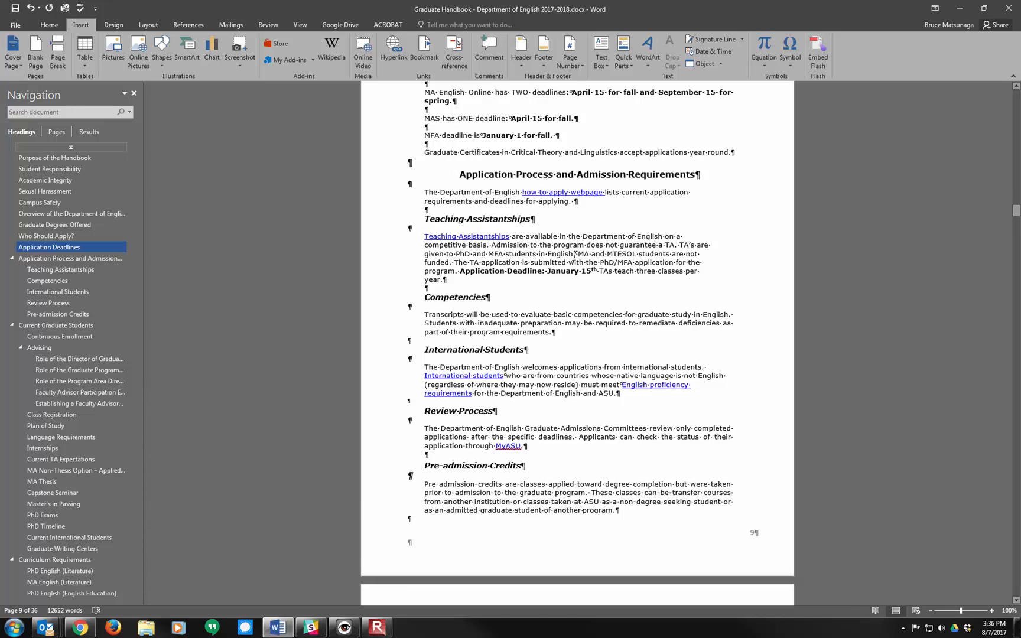
Step: Return to the handbook's cover page, hide the formatting marks and save the document
scroll(573, 253, "down", 9)
scroll(579, 260, "down", 15)
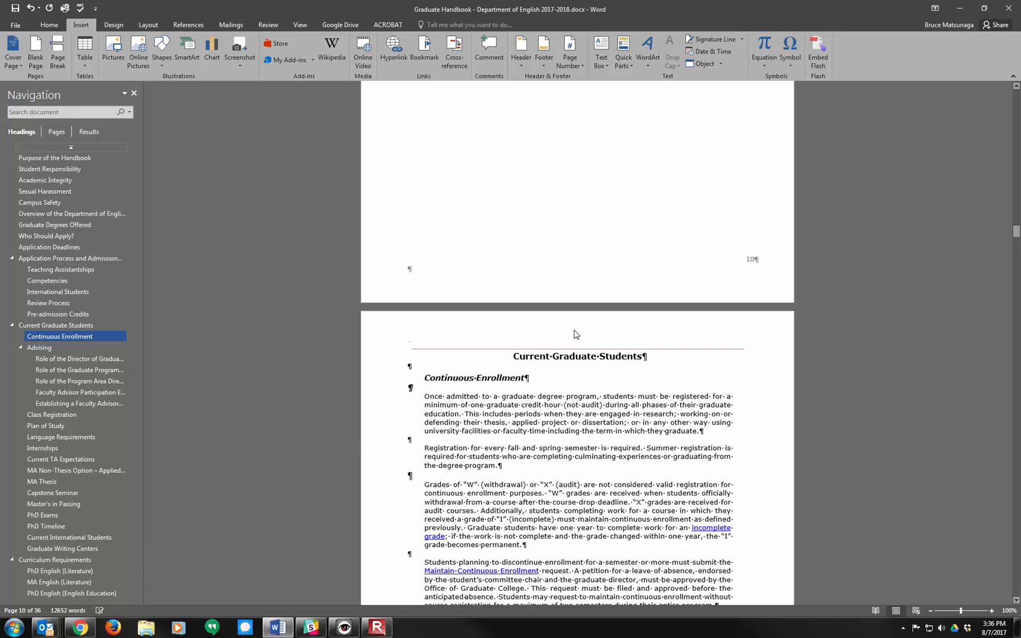
scroll(561, 298, "up", 4)
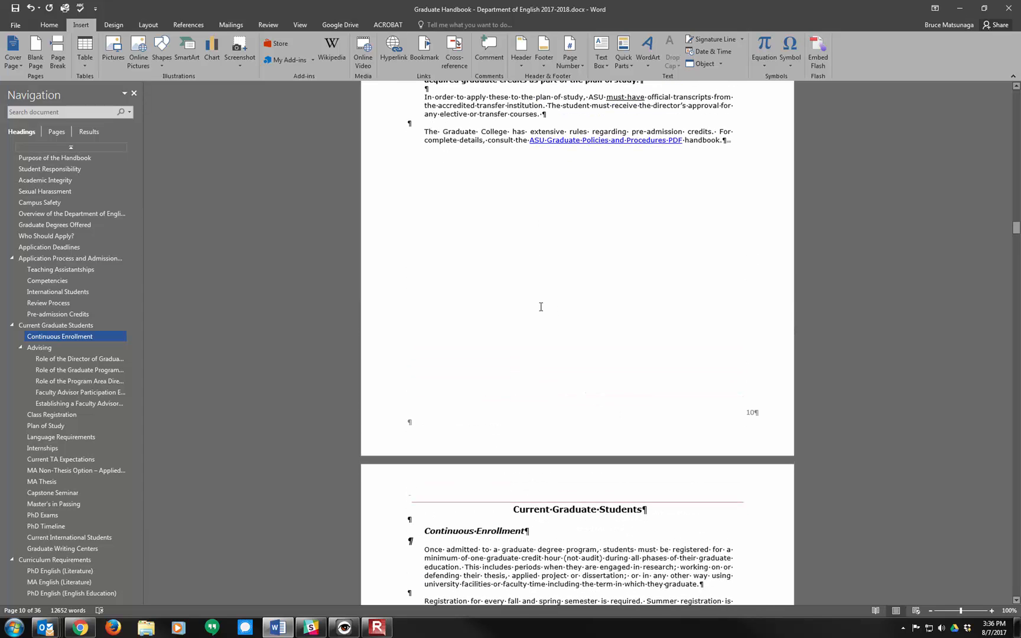
scroll(539, 302, "up", 8)
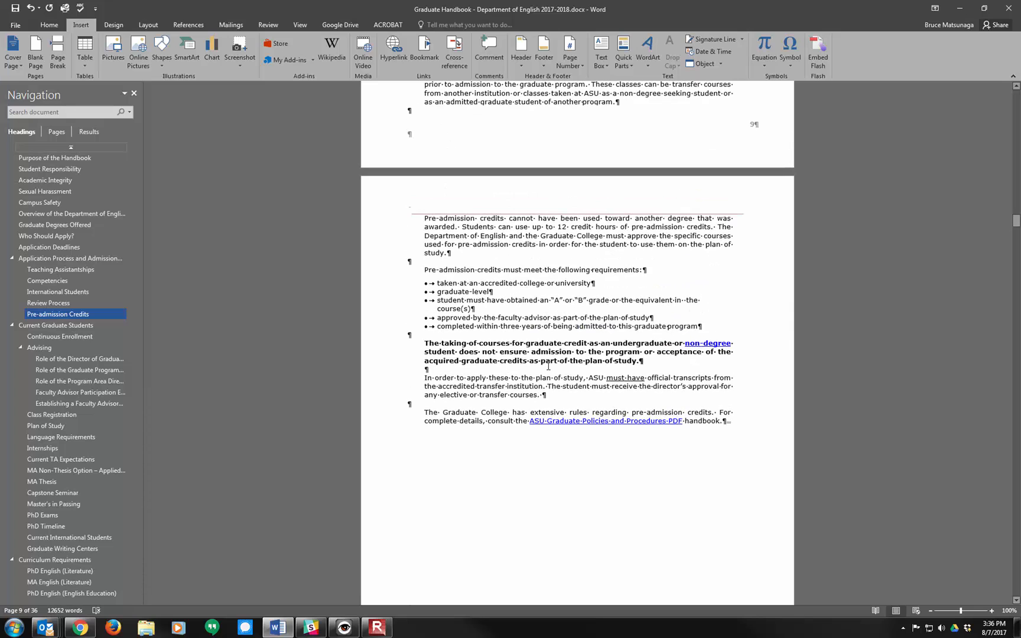
scroll(481, 357, "up", 9)
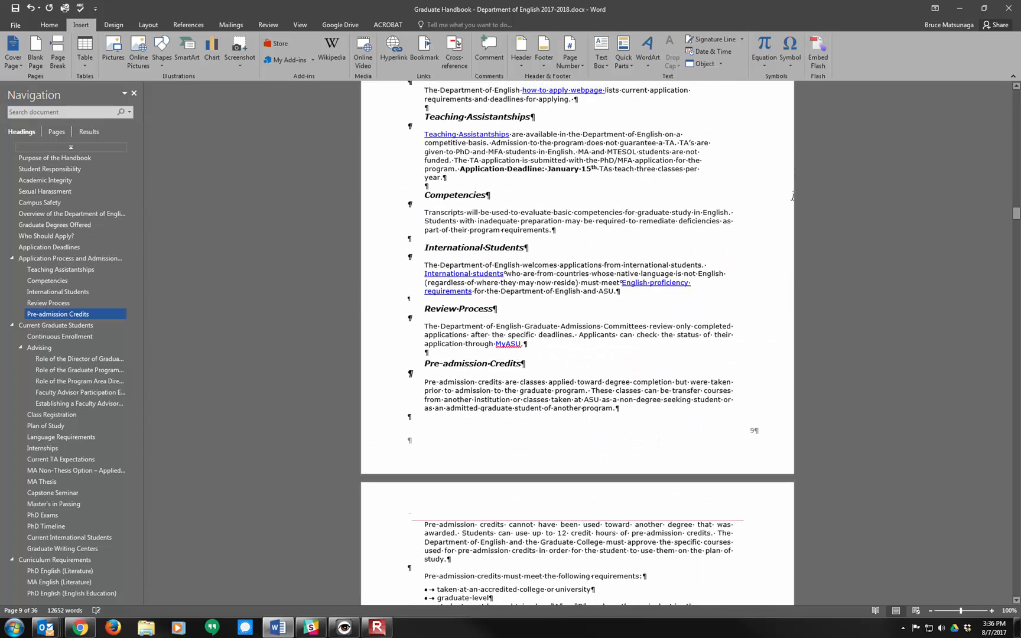
left_click_drag(1017, 208, 1018, 95)
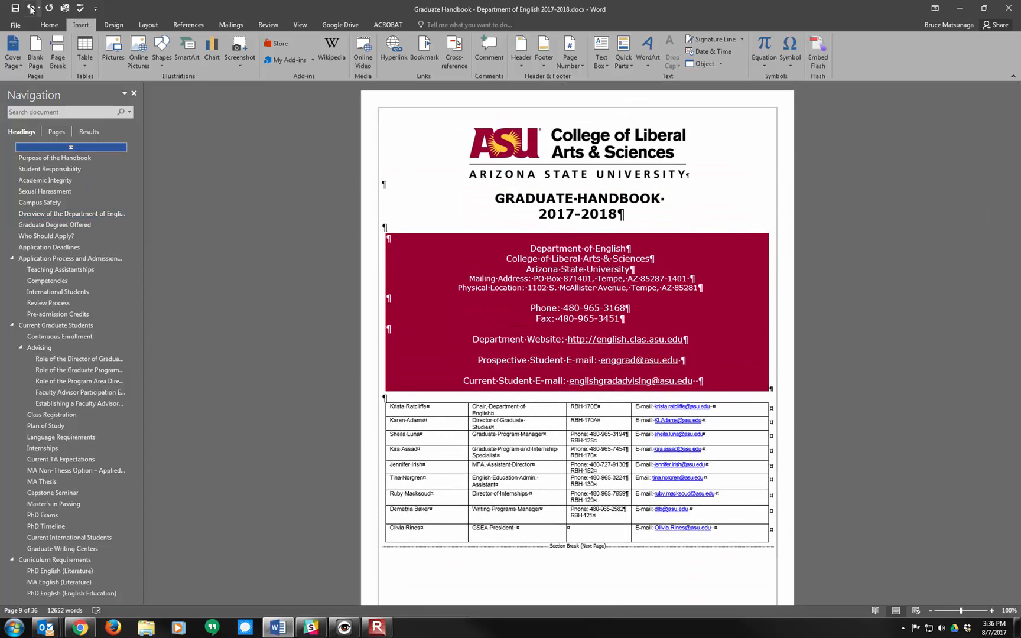
left_click(49, 24)
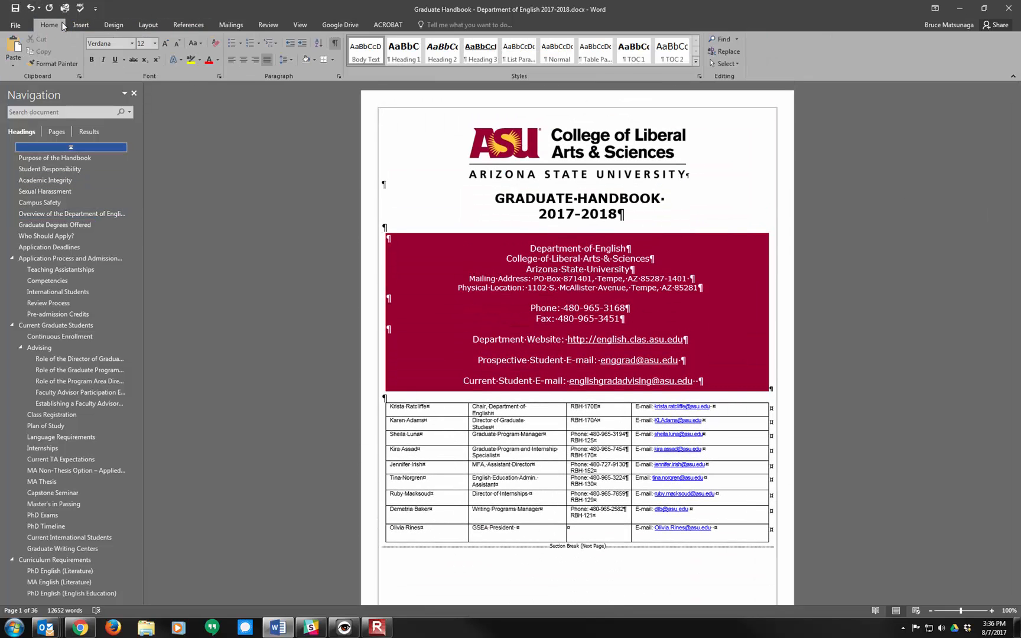
left_click(334, 42)
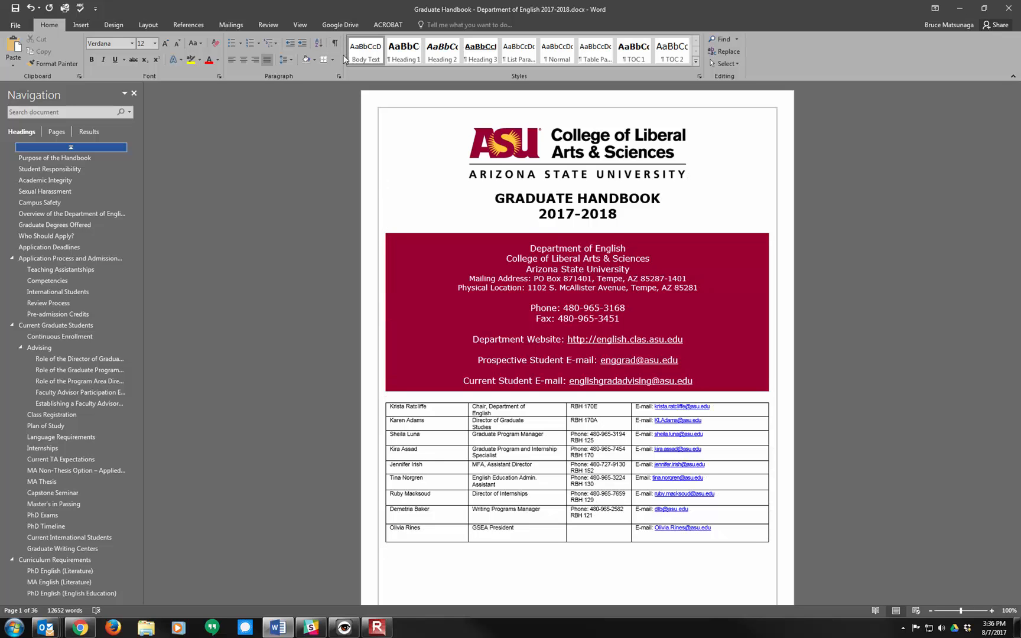
left_click(15, 8)
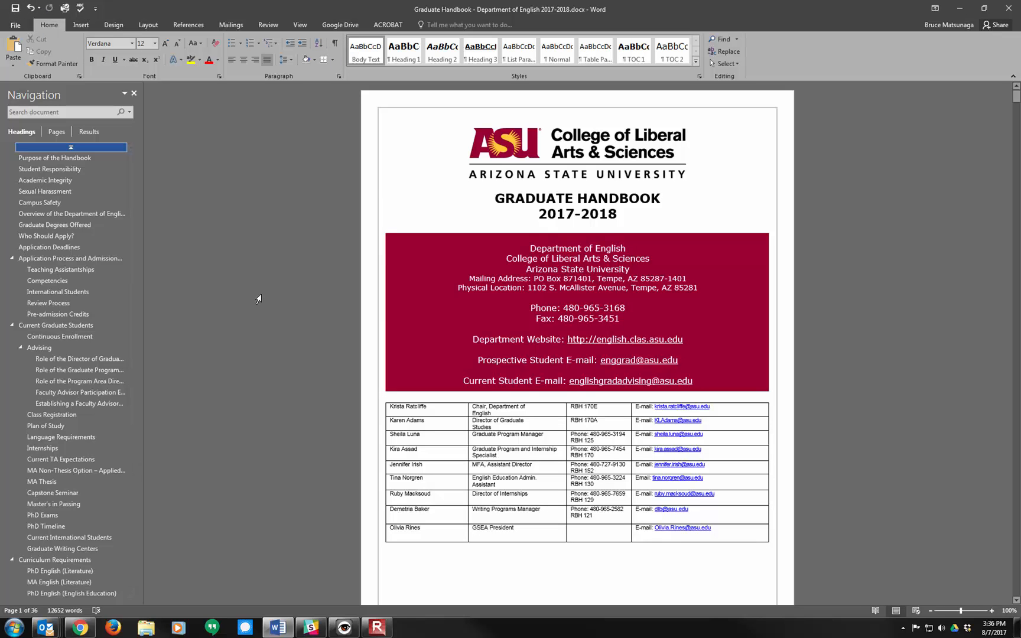